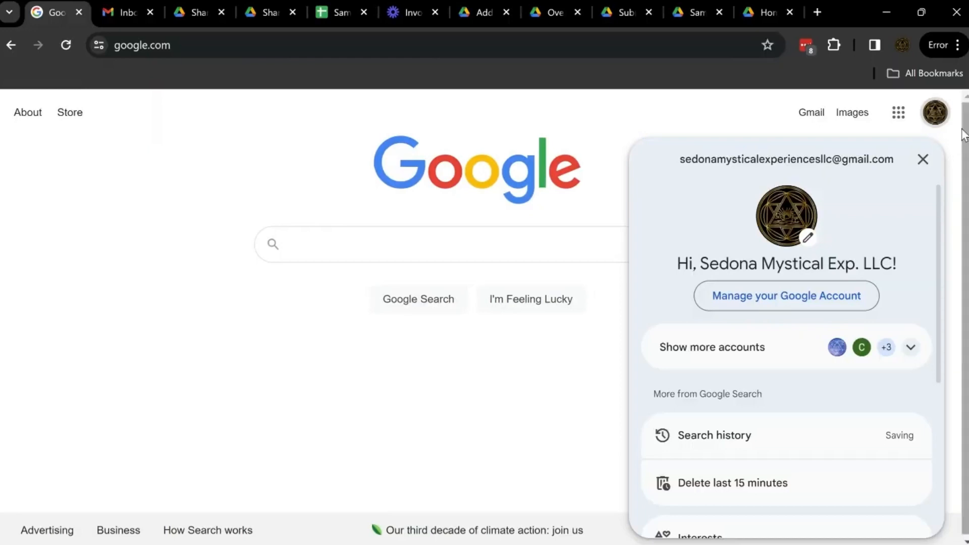
# Review the other signed-in Google accounts in the account switcher and close it.
pyautogui.click(912, 347)
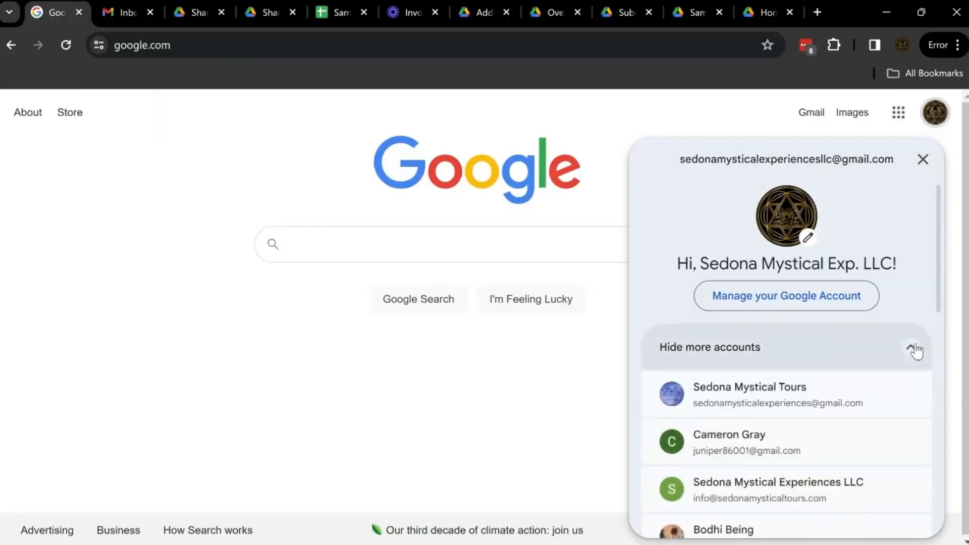
pyautogui.scroll(-2, 828, 410)
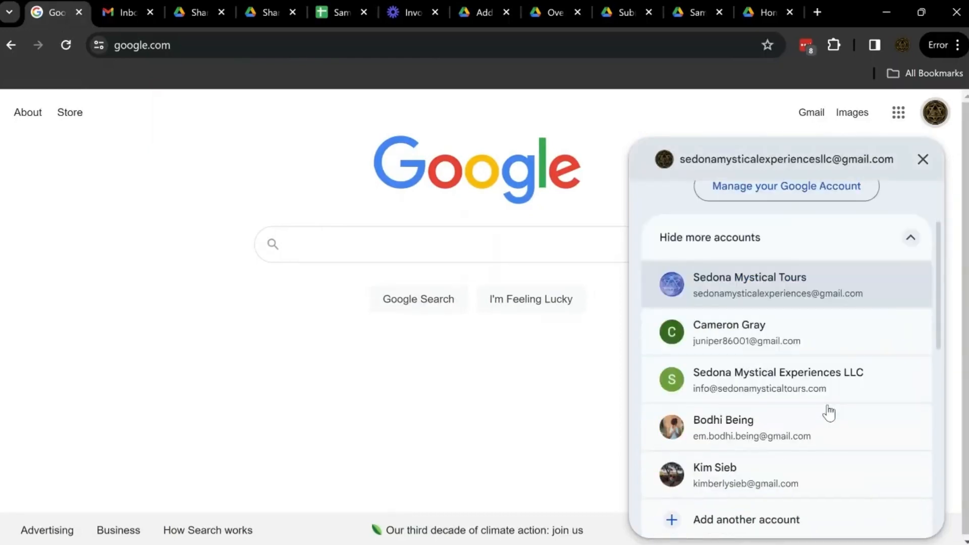
pyautogui.scroll(-1, 828, 411)
pyautogui.scroll(3, 810, 369)
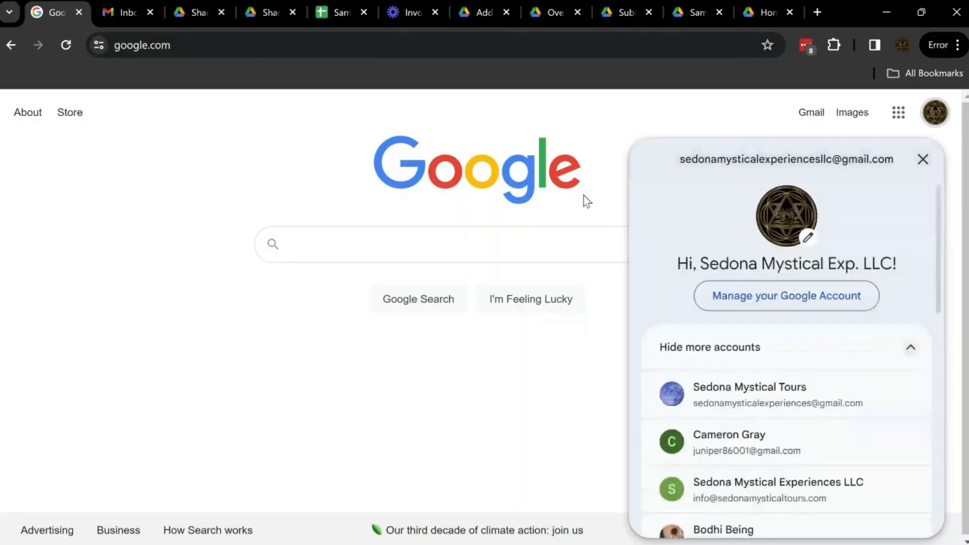
pyautogui.click(587, 116)
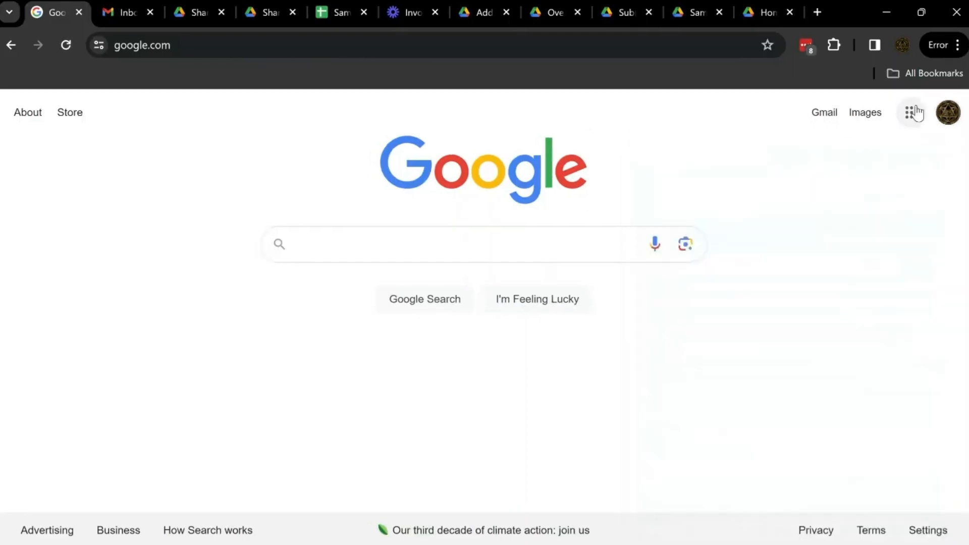
# Go to Google Drive and search for "invoice" from the Shared with me page.
pyautogui.click(912, 112)
pyautogui.click(814, 417)
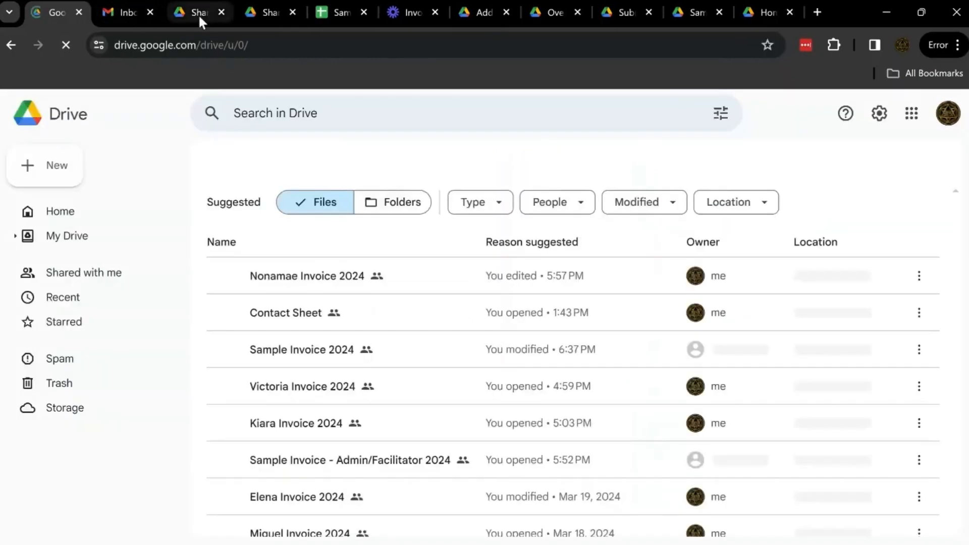
pyautogui.click(199, 16)
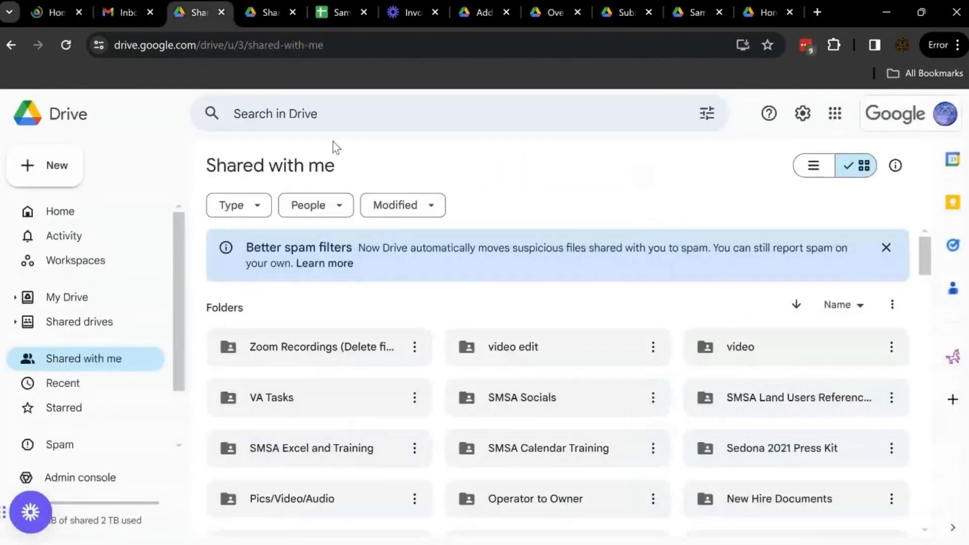
pyautogui.click(333, 115)
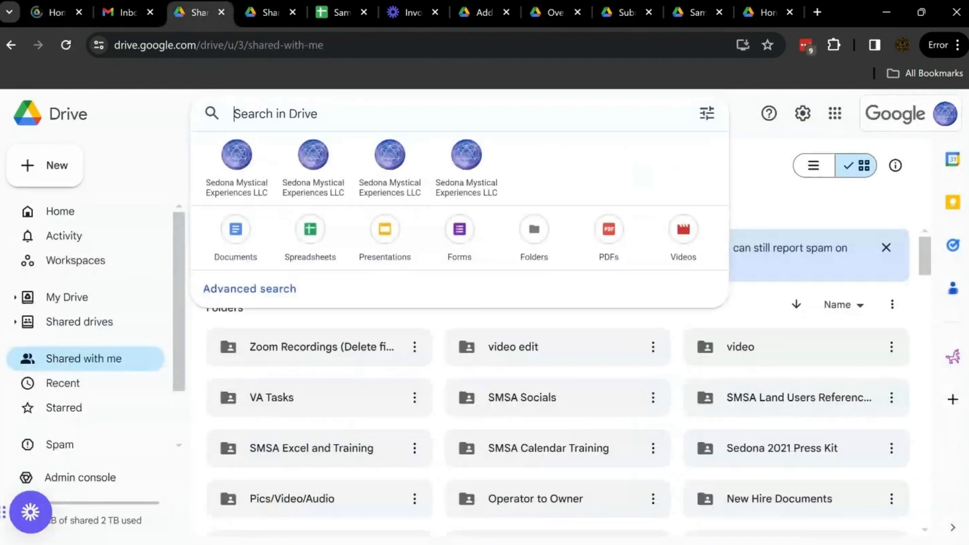
pyautogui.write('invoice')
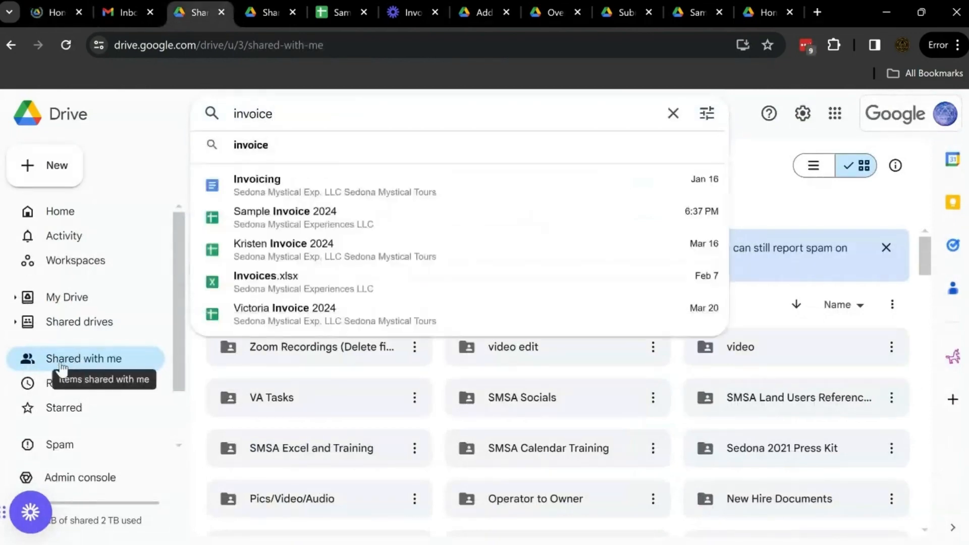
# Switch to the Sample Invoice 2024 spreadsheet and highlight the year in its title.
pyautogui.click(267, 13)
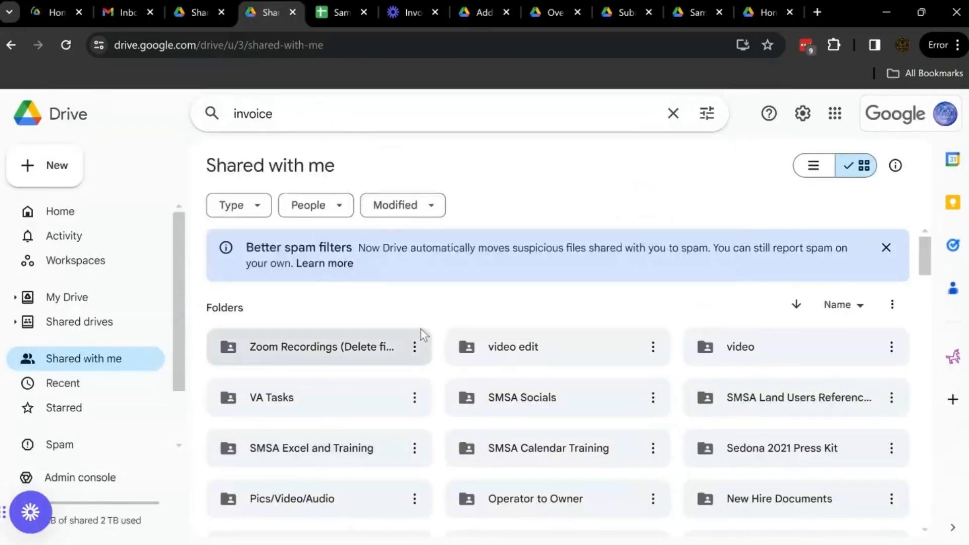
pyautogui.click(337, 14)
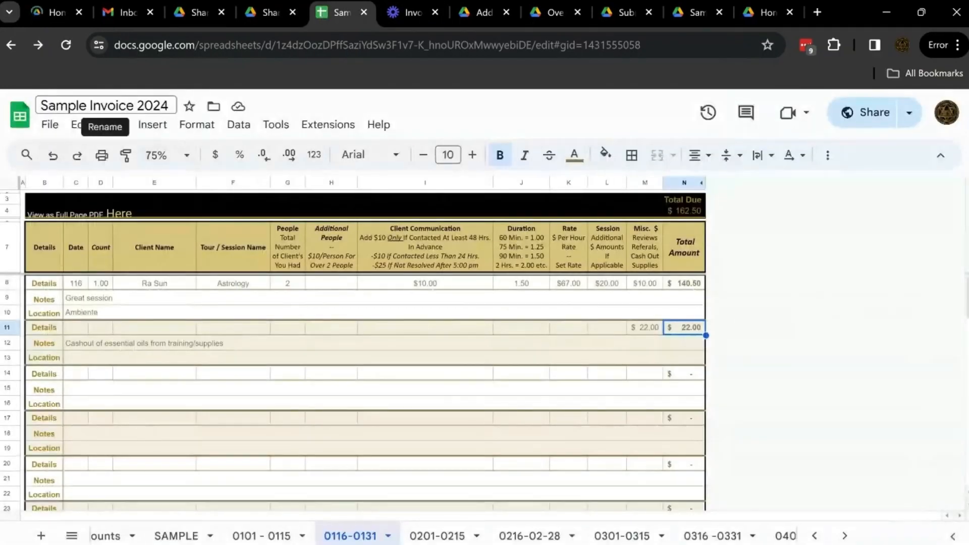
pyautogui.doubleClick(152, 105)
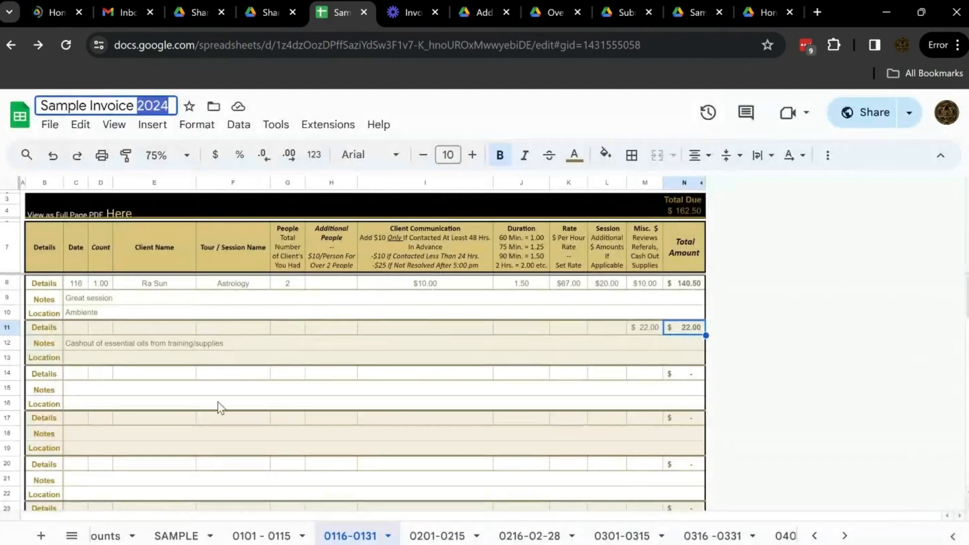
# View the 0101 - 0115 sheet and the Overview & Considerations sheet, including its full-page PDF link and training video link.
pyautogui.click(262, 538)
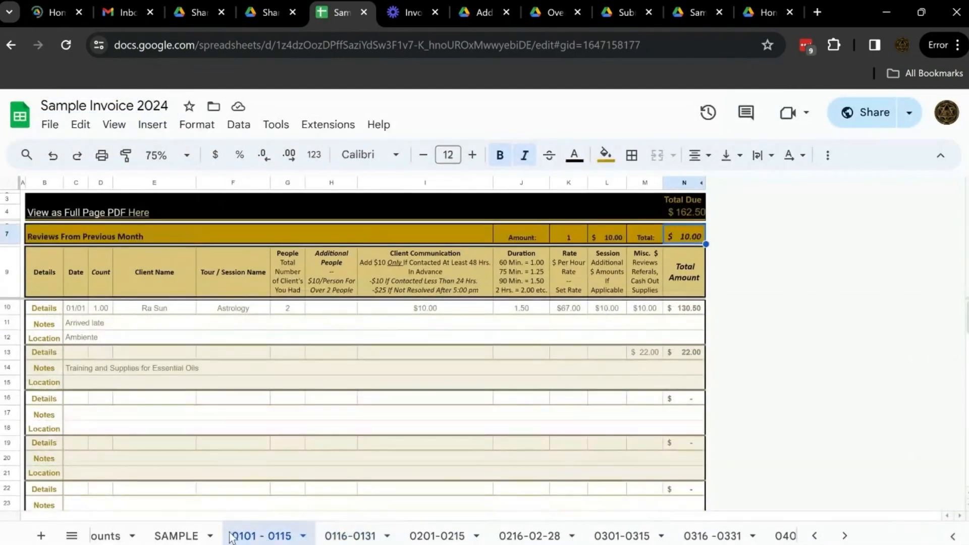
pyautogui.scroll(3, 232, 536)
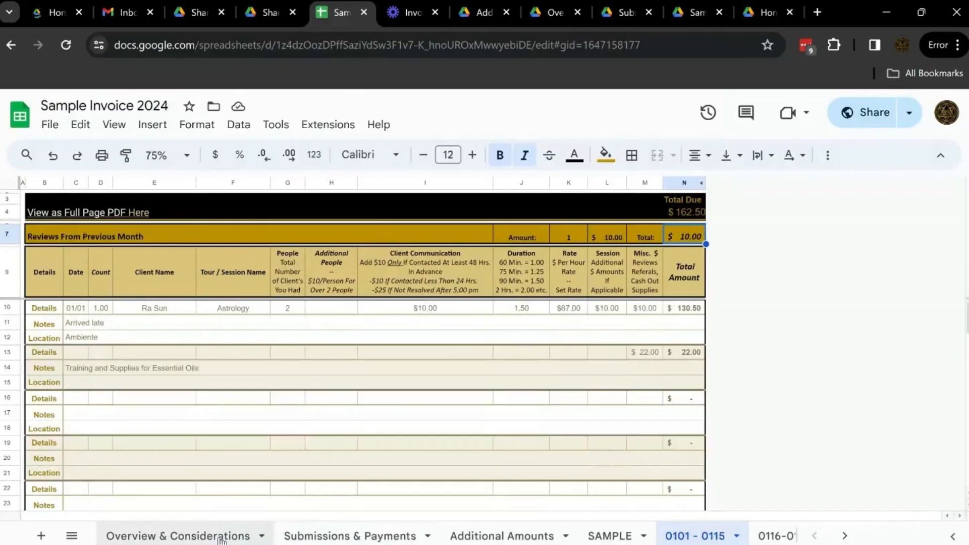
pyautogui.click(201, 537)
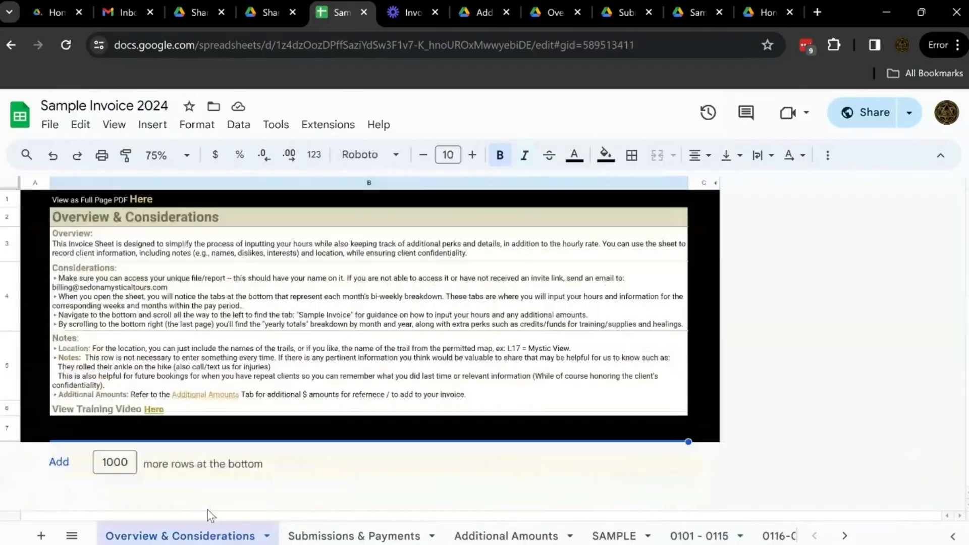
pyautogui.click(142, 205)
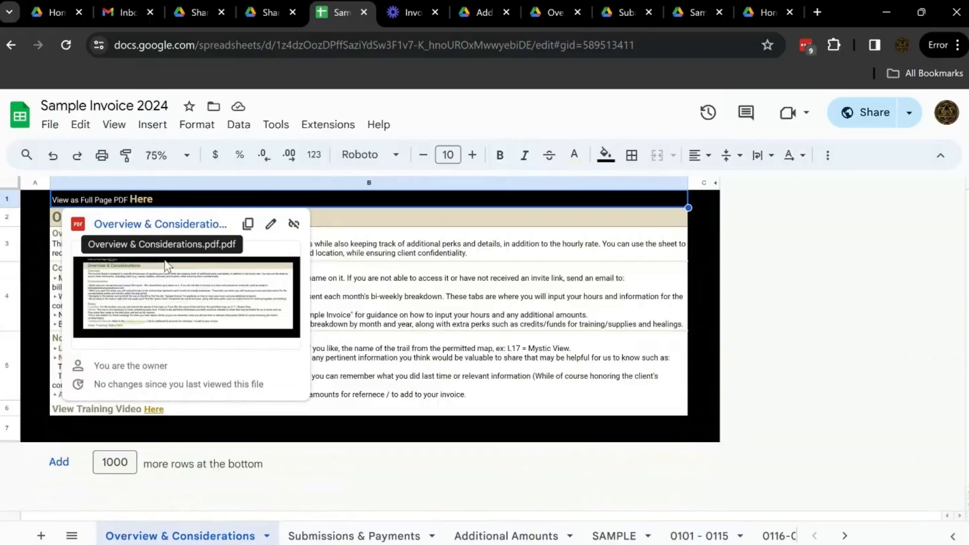
pyautogui.click(394, 463)
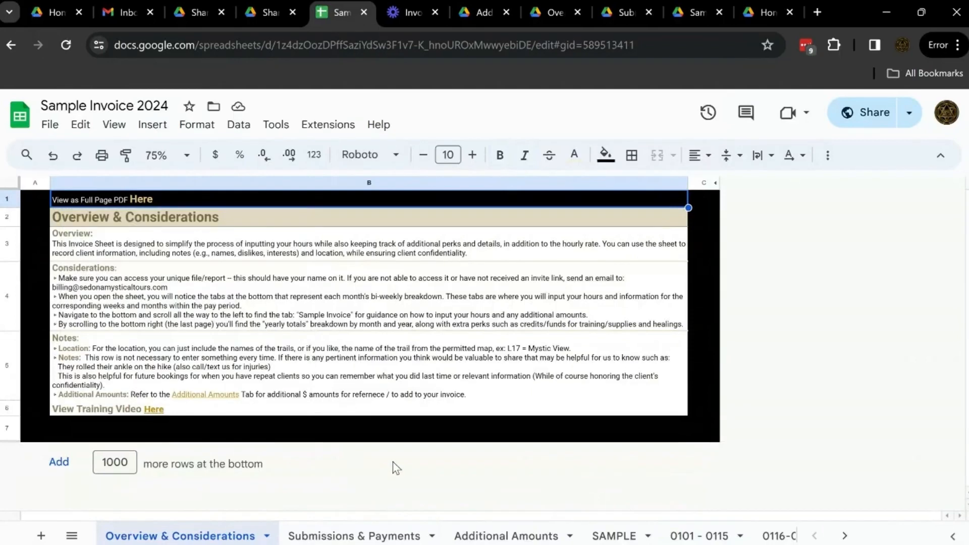
pyautogui.click(393, 463)
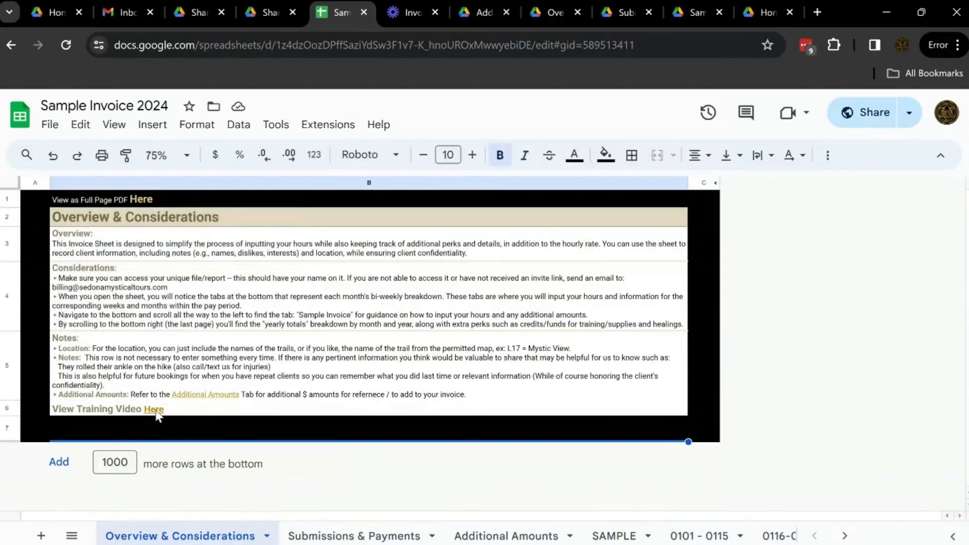
pyautogui.moveTo(157, 413)
# Review the Submissions & Payments, Additional Amounts and SAMPLE sheets, ending on Additional Amounts.
pyautogui.click(358, 539)
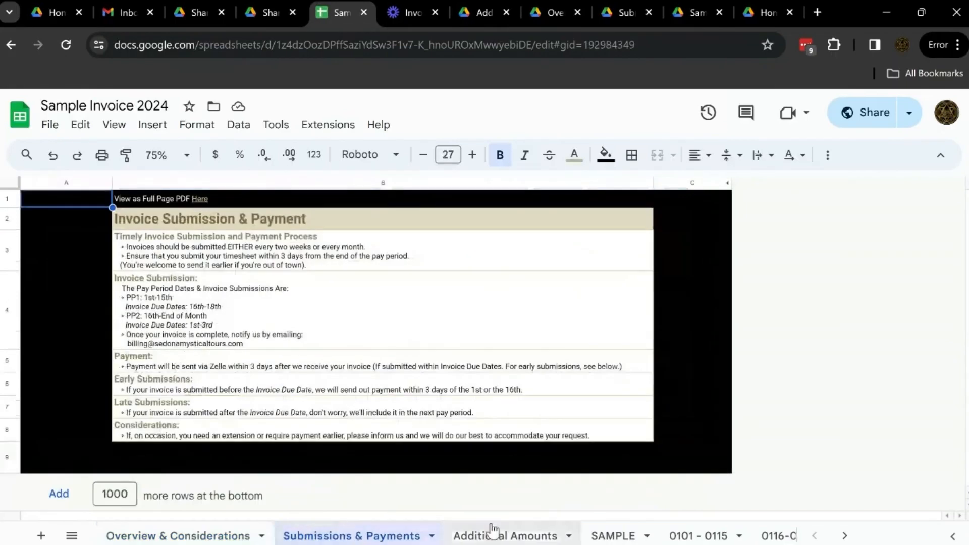
pyautogui.click(507, 539)
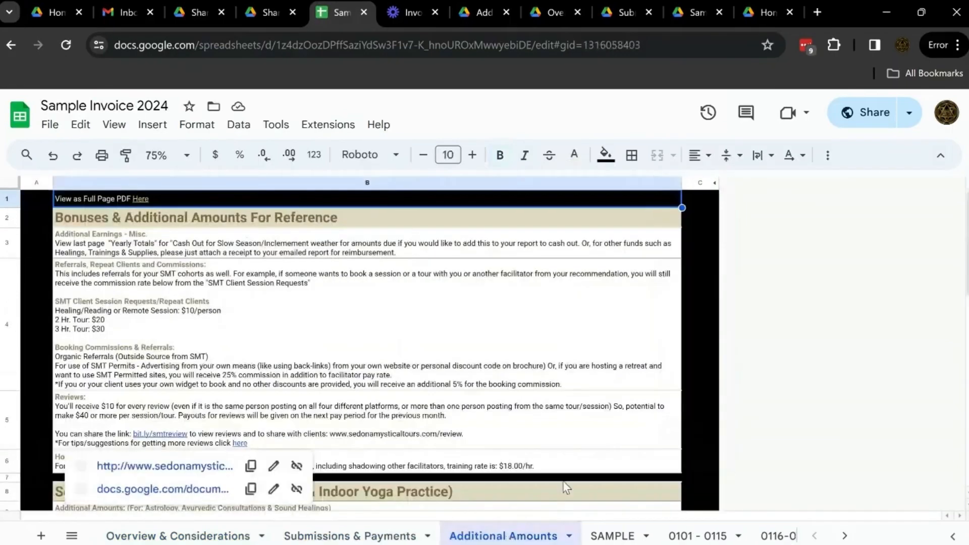
pyautogui.click(611, 536)
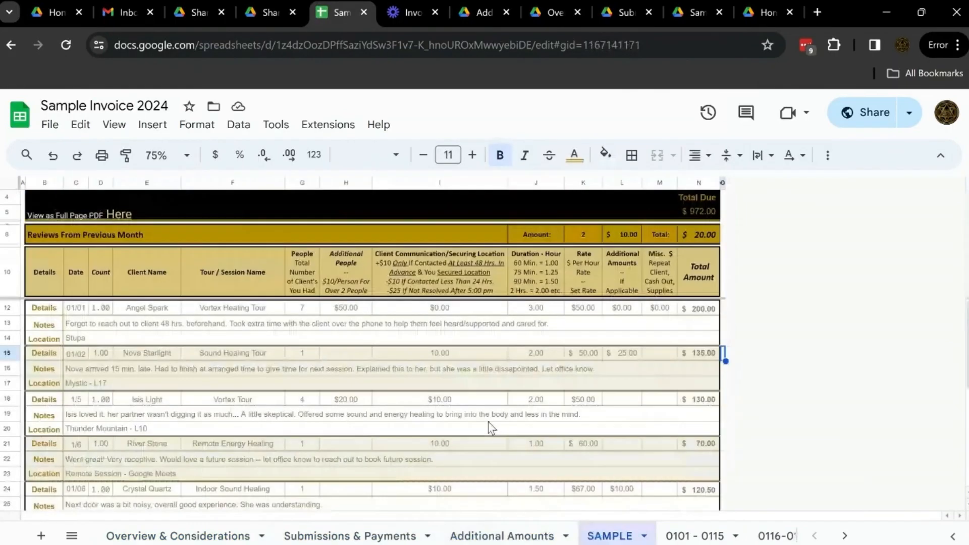
pyautogui.scroll(-3, 439, 414)
pyautogui.scroll(3, 404, 429)
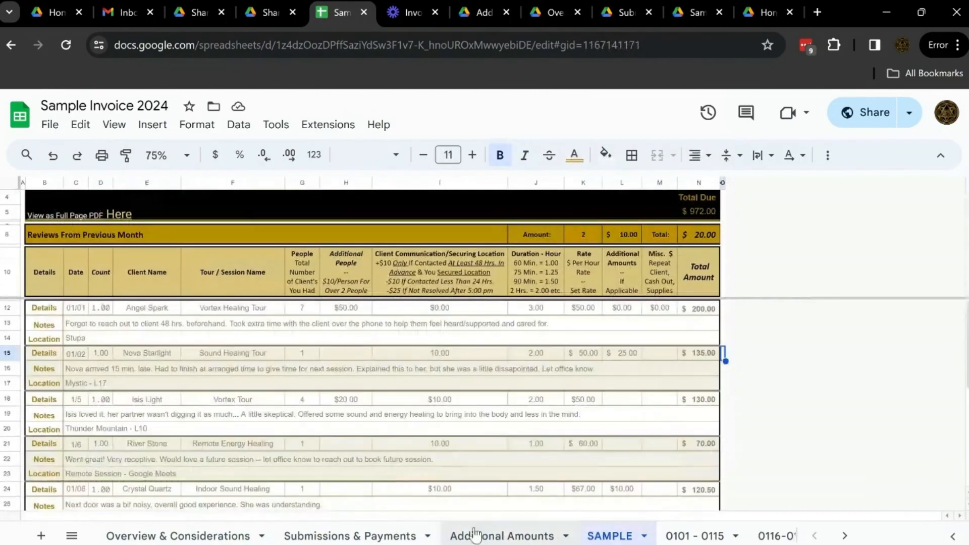
pyautogui.click(464, 538)
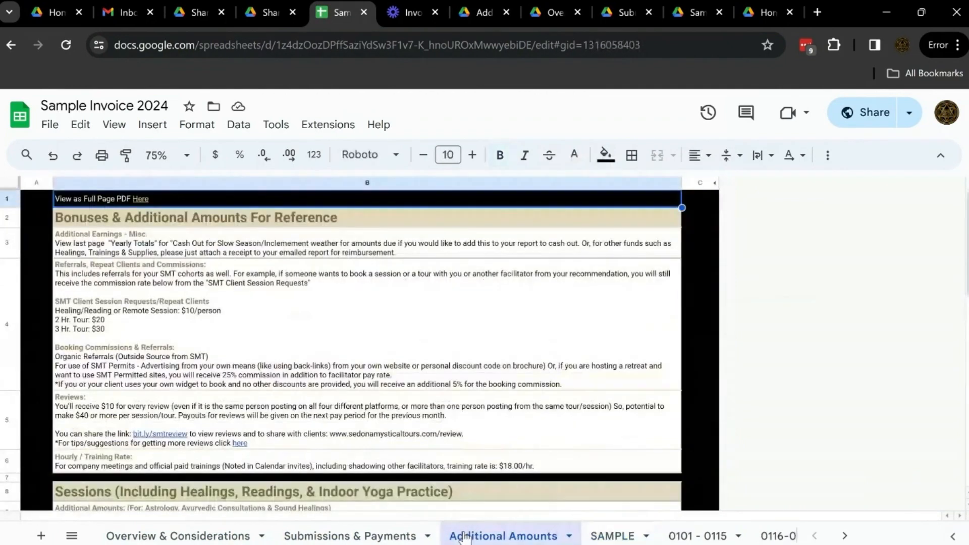
# View the full-page PDF of the bonuses and additional amounts, and return to the Sample Invoice 2024 spreadsheet.
pyautogui.click(475, 13)
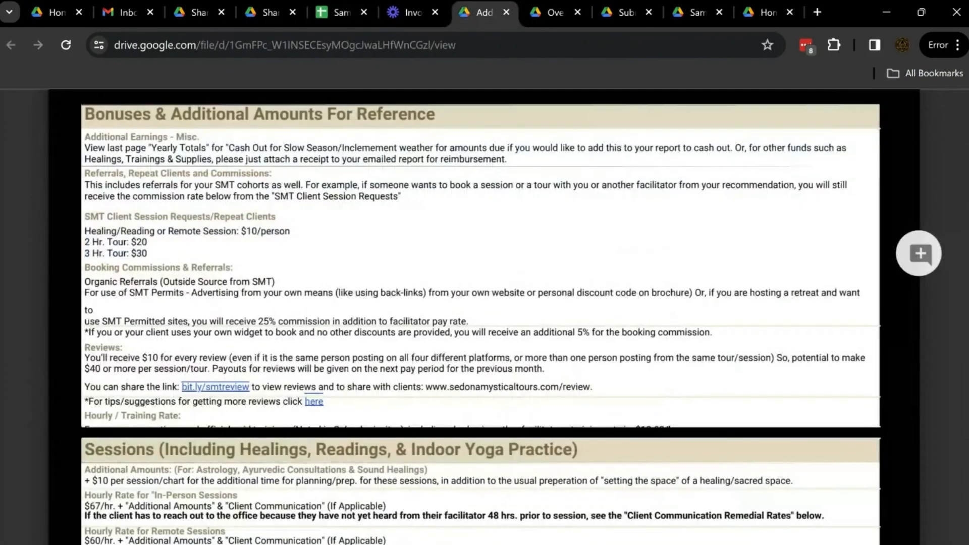
pyautogui.scroll(-2, 388, 175)
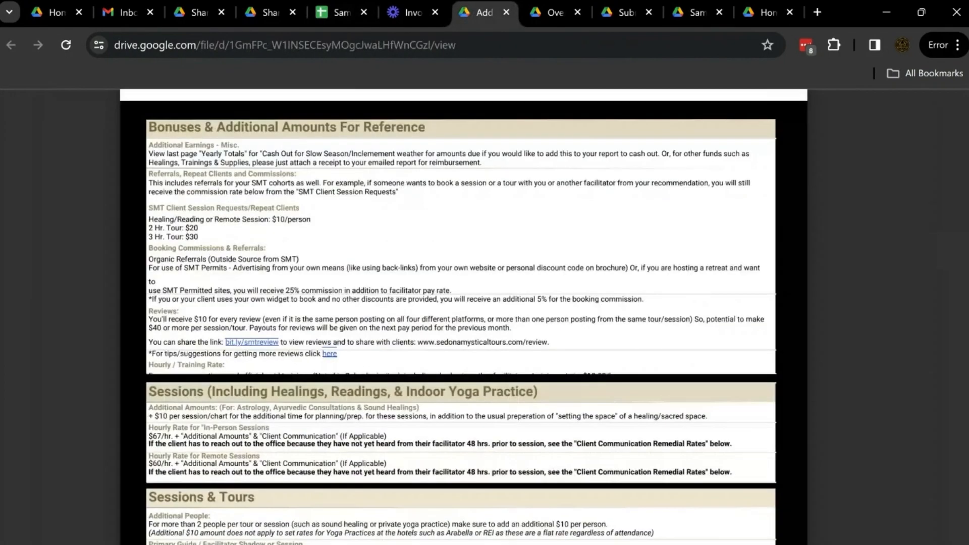
pyautogui.click(338, 9)
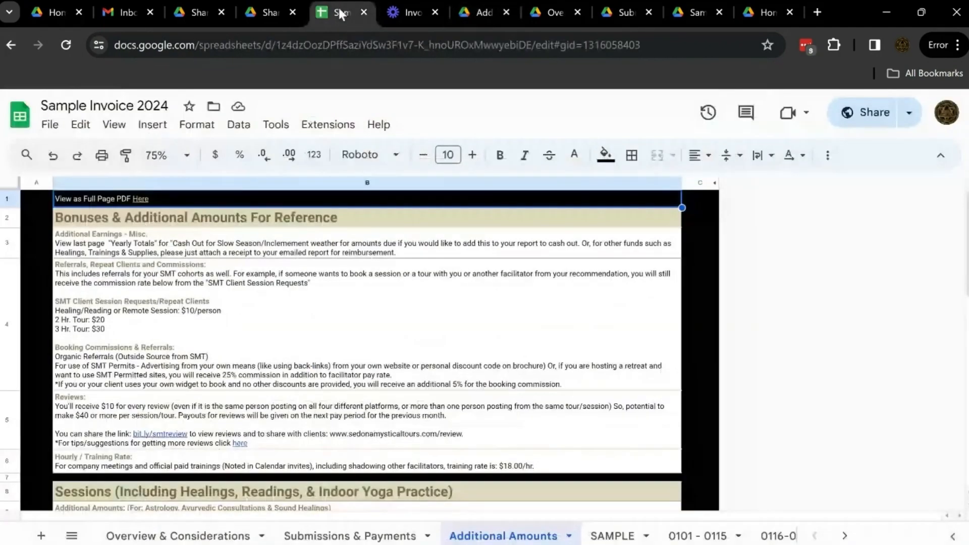
# Look through the bi-weekly pay-period sheets as far as Yearly Totals, and view the 0101 - 0115 and 0116-0131 sheets.
pyautogui.hscroll(3, 633, 541)
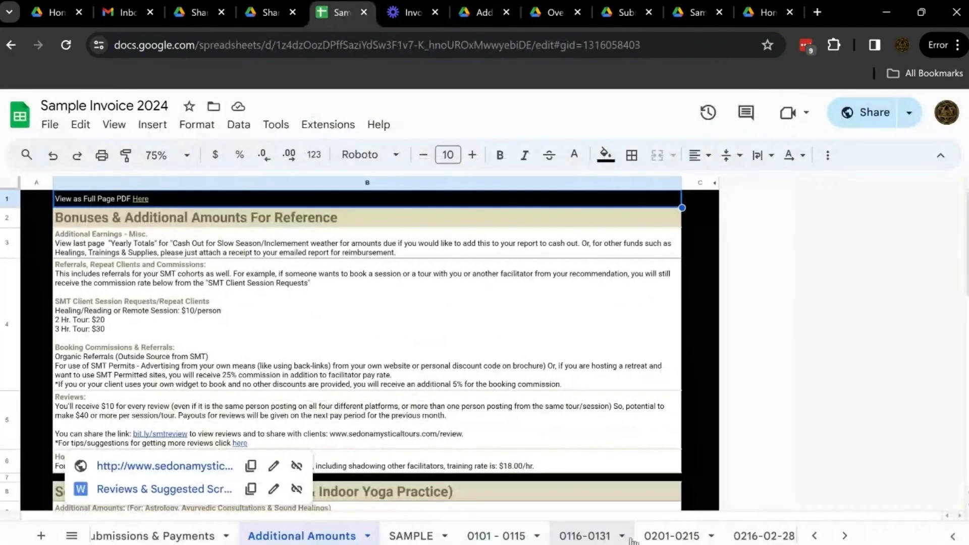
pyautogui.hscroll(3, 370, 535)
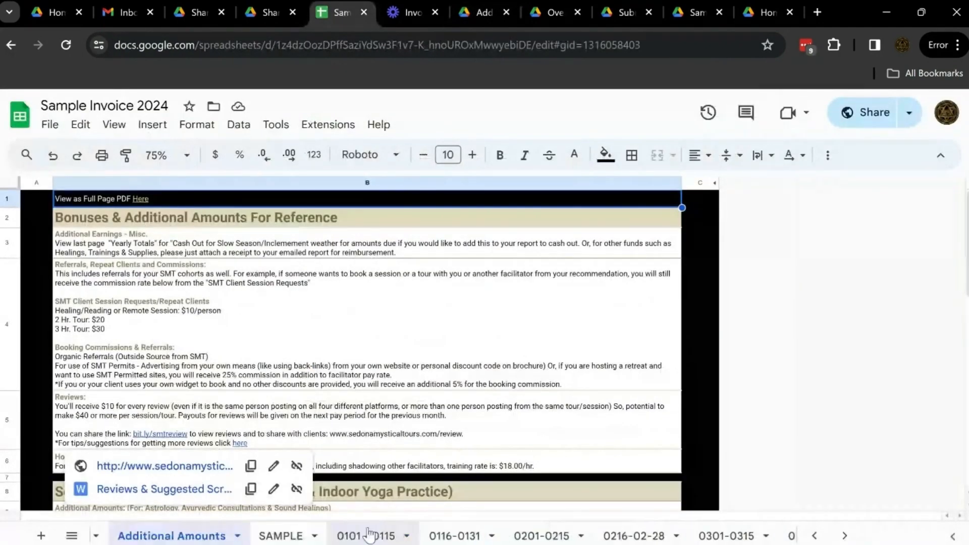
pyautogui.click(784, 467)
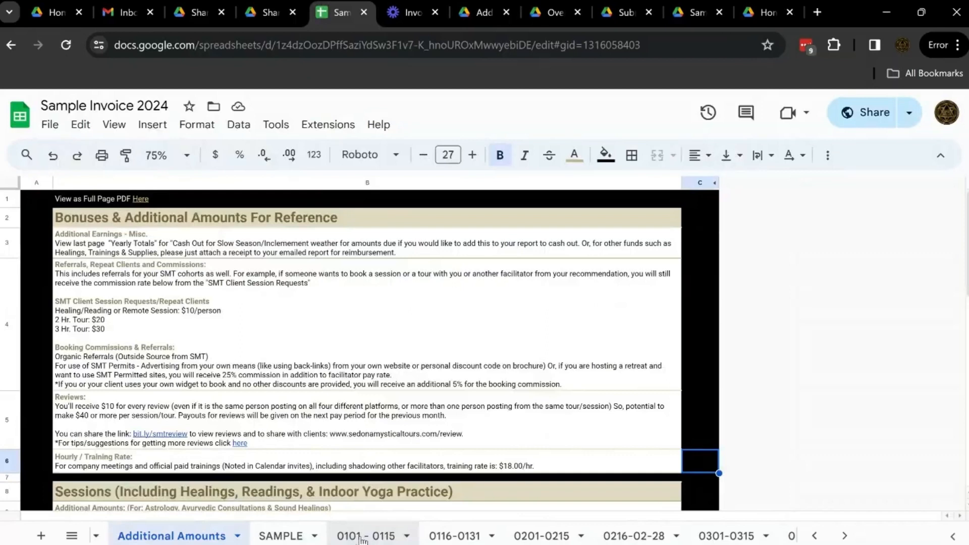
pyautogui.hscroll(10, 363, 540)
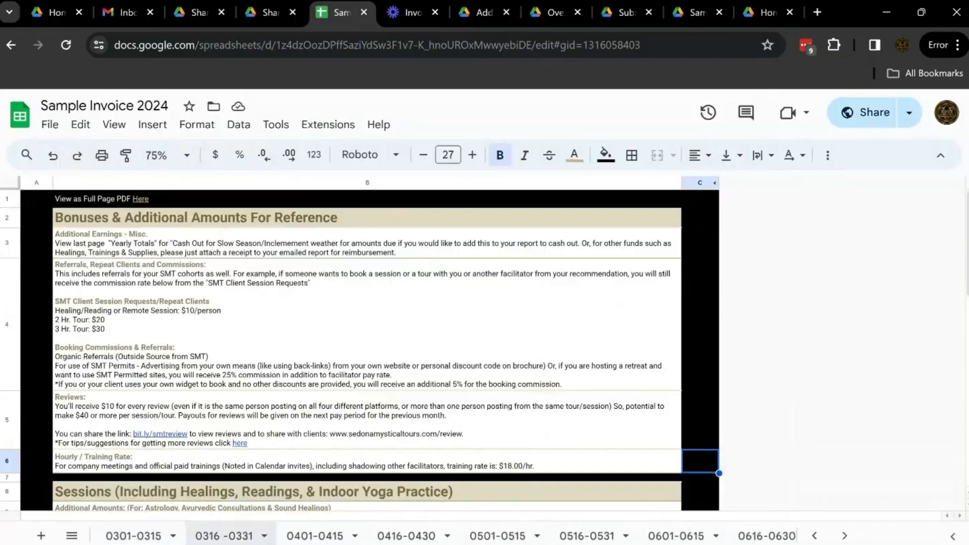
pyautogui.hscroll(15, 323, 536)
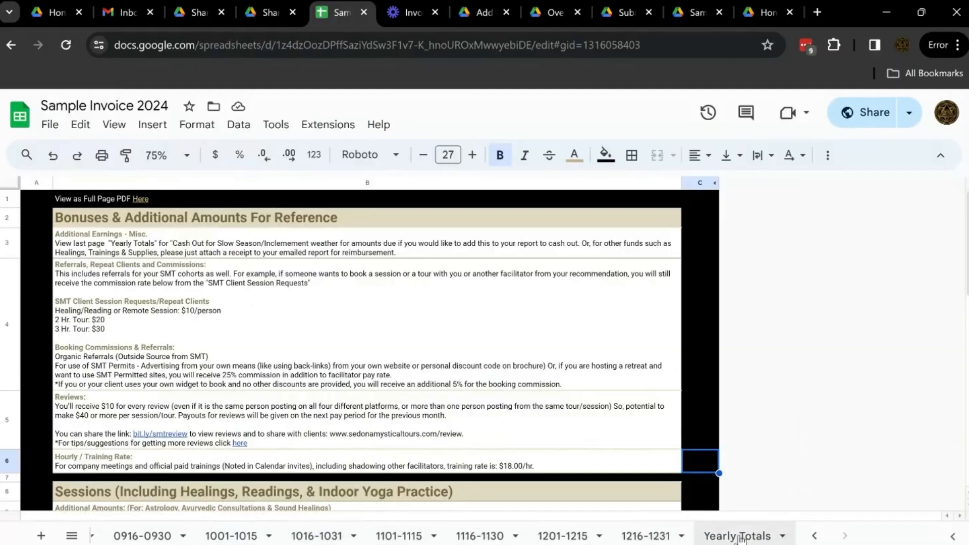
pyautogui.hscroll(-10, 552, 536)
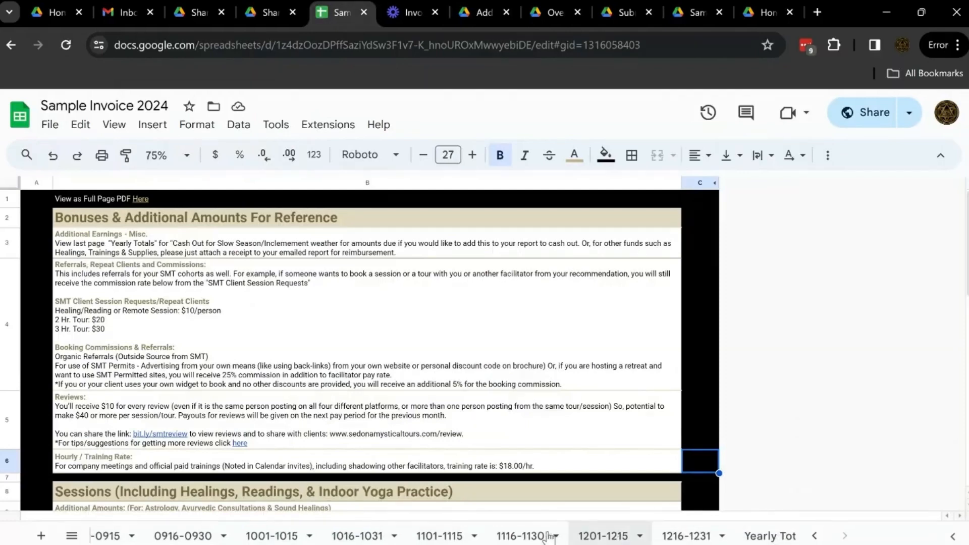
pyautogui.hscroll(-10, 549, 536)
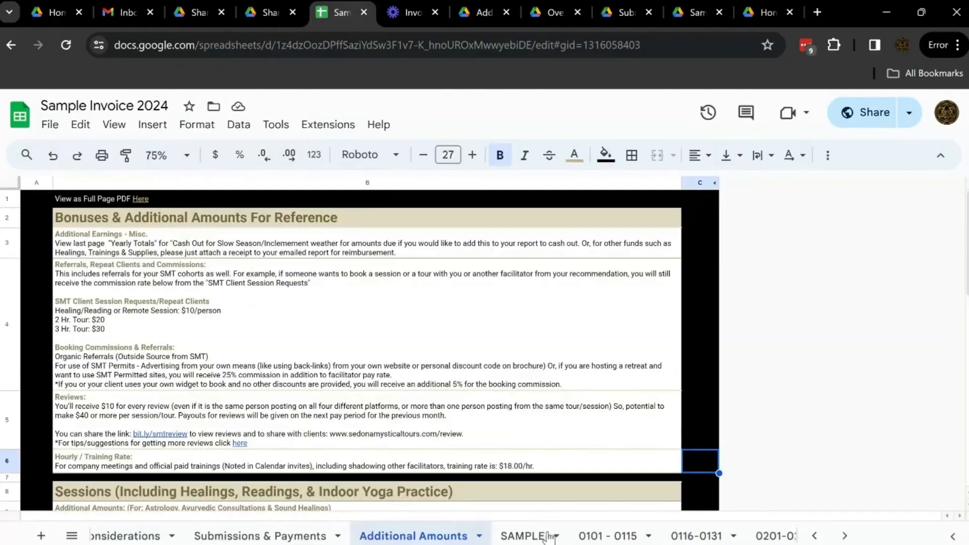
pyautogui.click(608, 539)
pyautogui.click(684, 536)
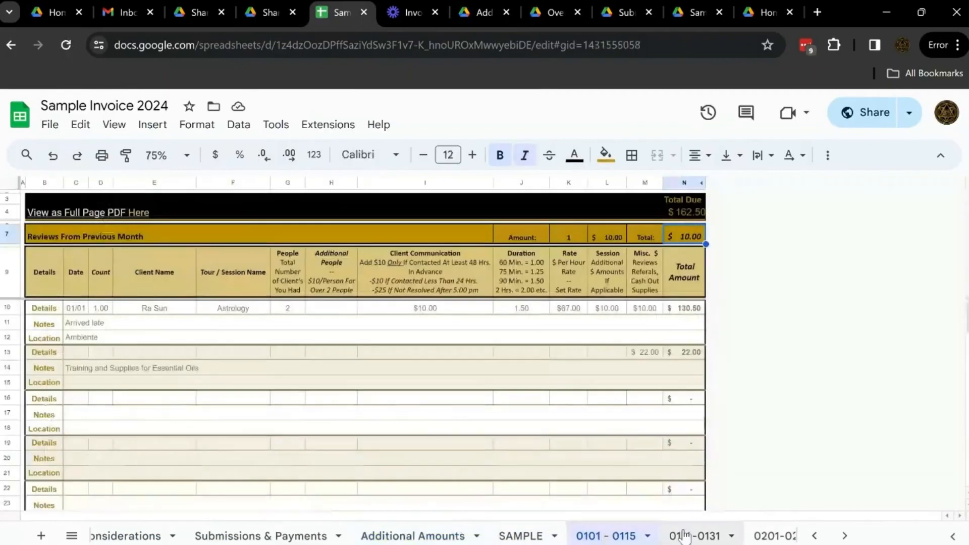
# Open the 0201-0215 sheet and enter 02/01 as the date in the first Details row.
pyautogui.hscroll(3, 679, 536)
pyautogui.click(613, 536)
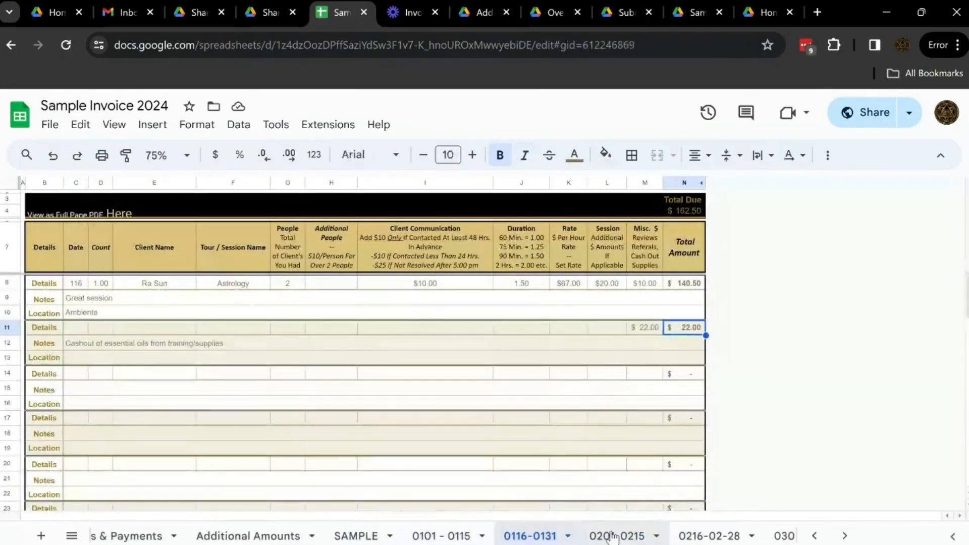
pyautogui.doubleClick(73, 311)
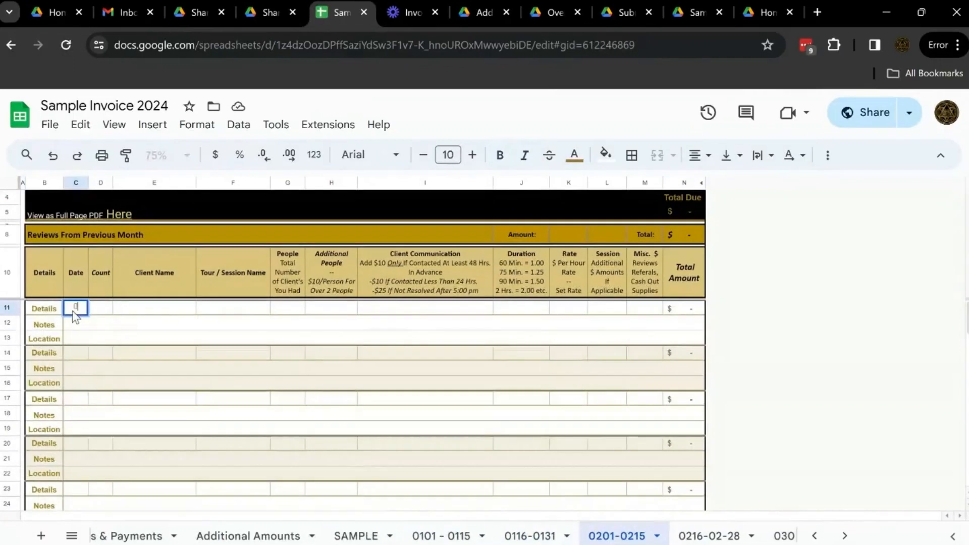
pyautogui.write('02/01')
pyautogui.press('Tab')
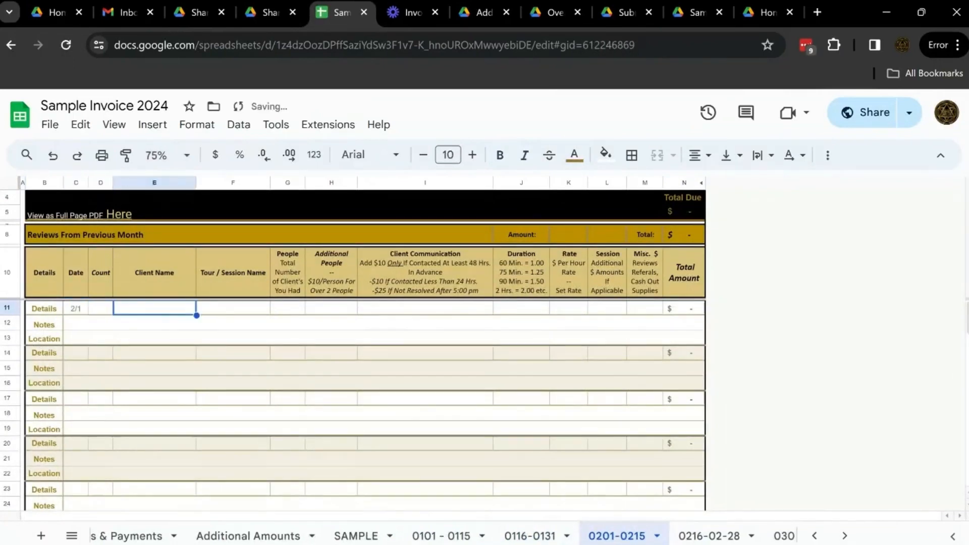
# Set the Count cell of the first Details row to the formula =if(C11="","",1).
pyautogui.write('=if(C11="","",1)')
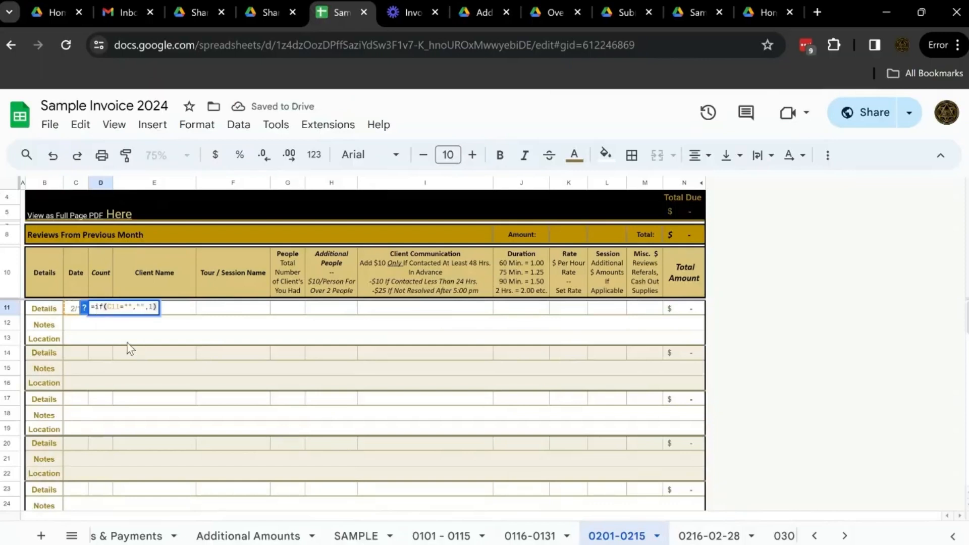
pyautogui.click(127, 344)
pyautogui.click(102, 313)
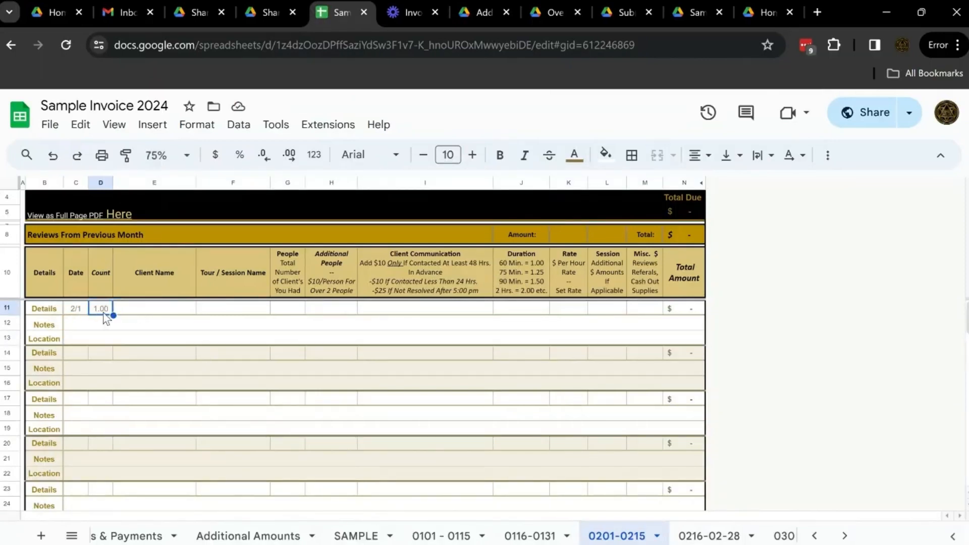
# Enter the client's name and the tour name "2 hr. healing tour" in row 11.
pyautogui.click(141, 311)
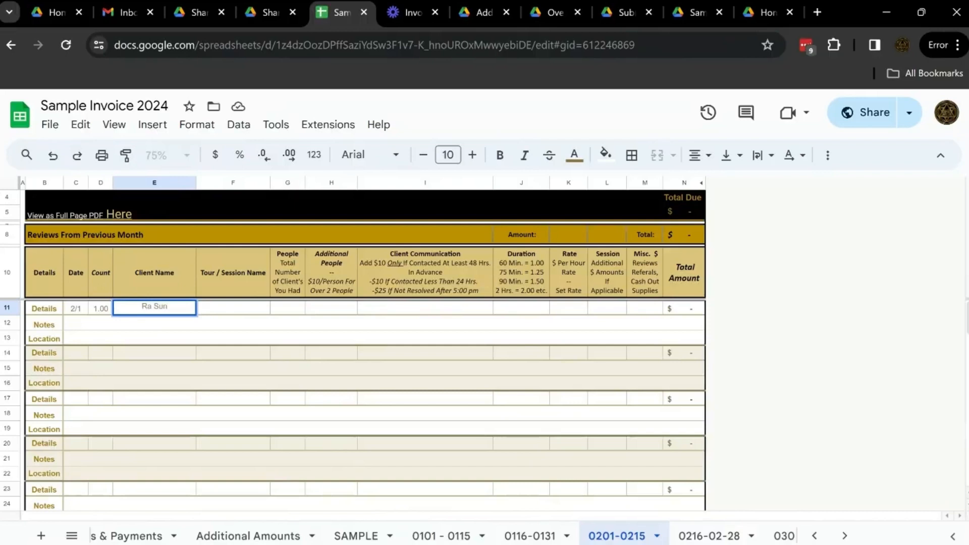
pyautogui.press('Tab')
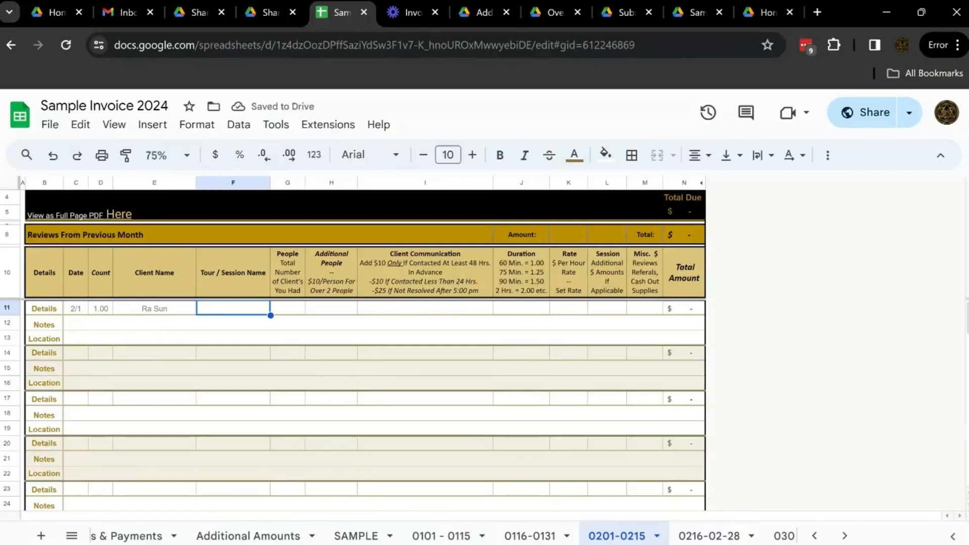
pyautogui.write('2')
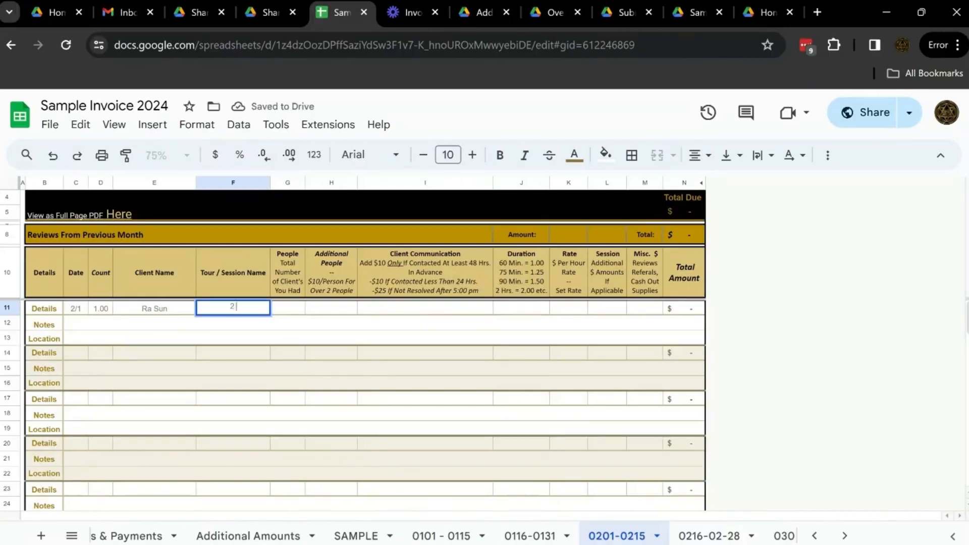
pyautogui.write(' hr. healing tour')
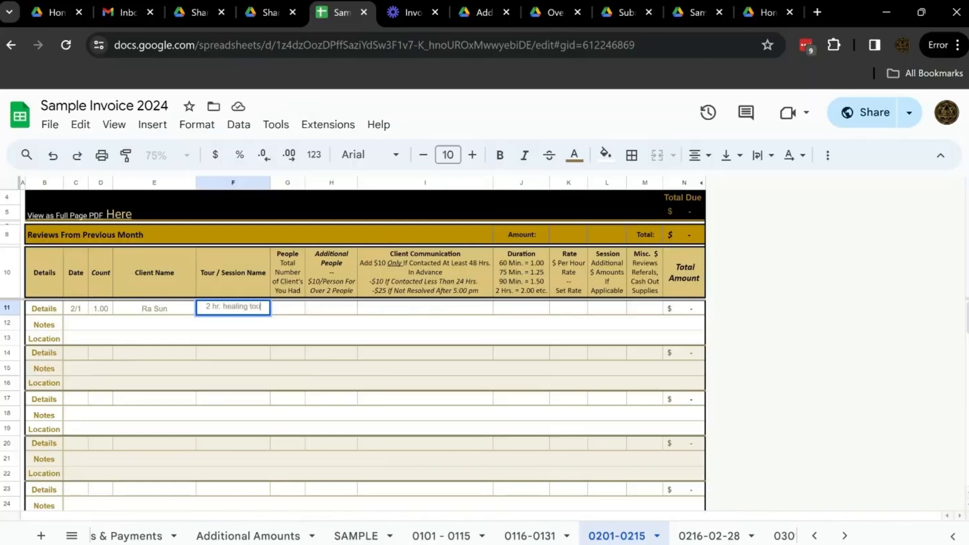
pyautogui.press('Tab')
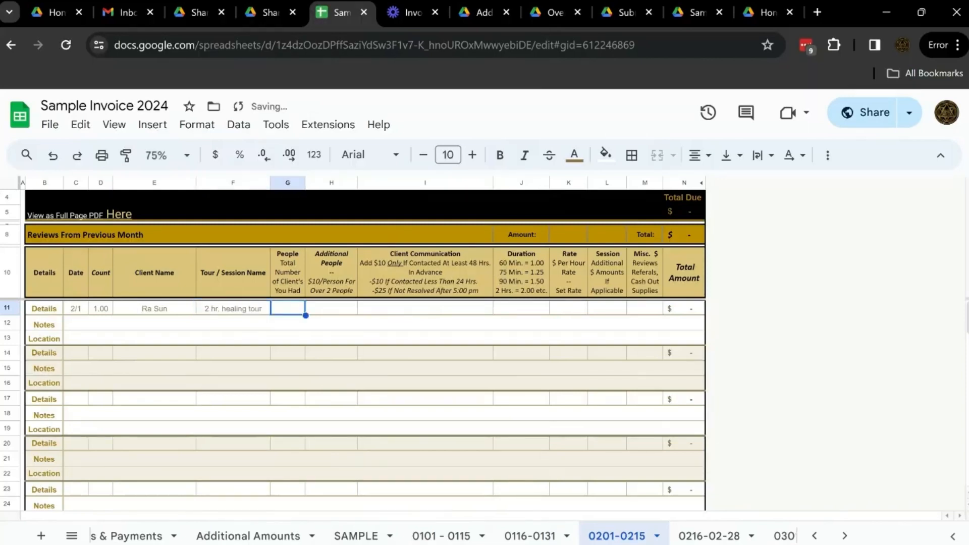
# Set the number of people on the healing tour in row 11 to 7.
pyautogui.write('1')
pyautogui.press('Tab')
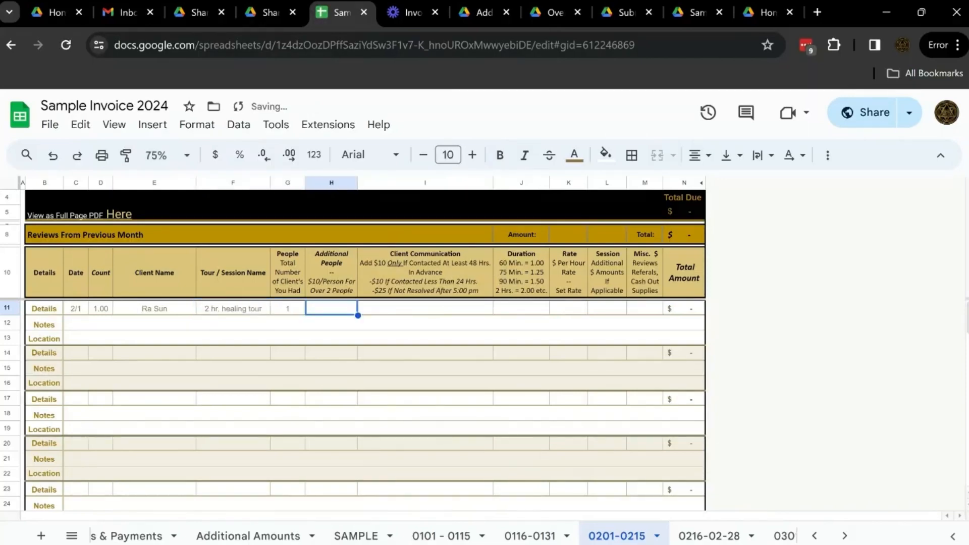
pyautogui.doubleClick(293, 309)
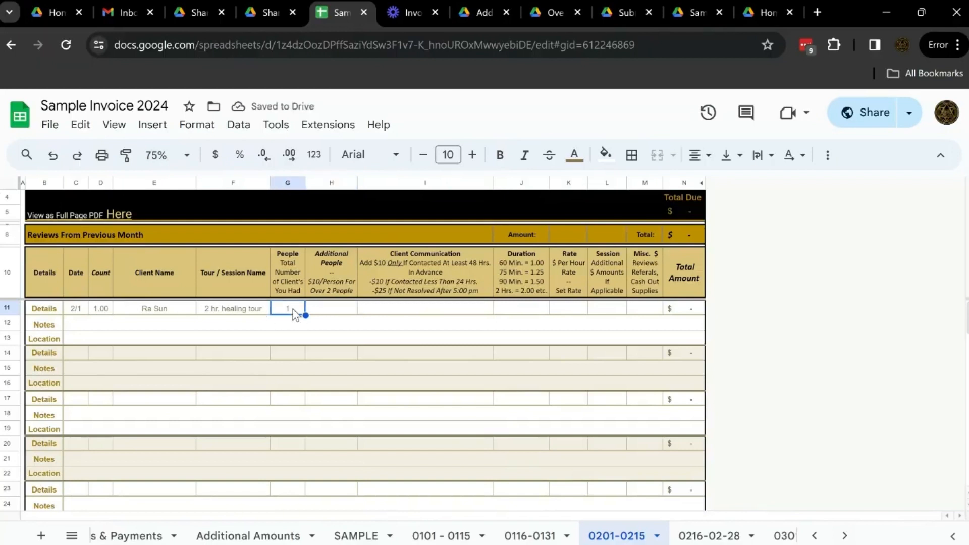
pyautogui.press('BackSpace')
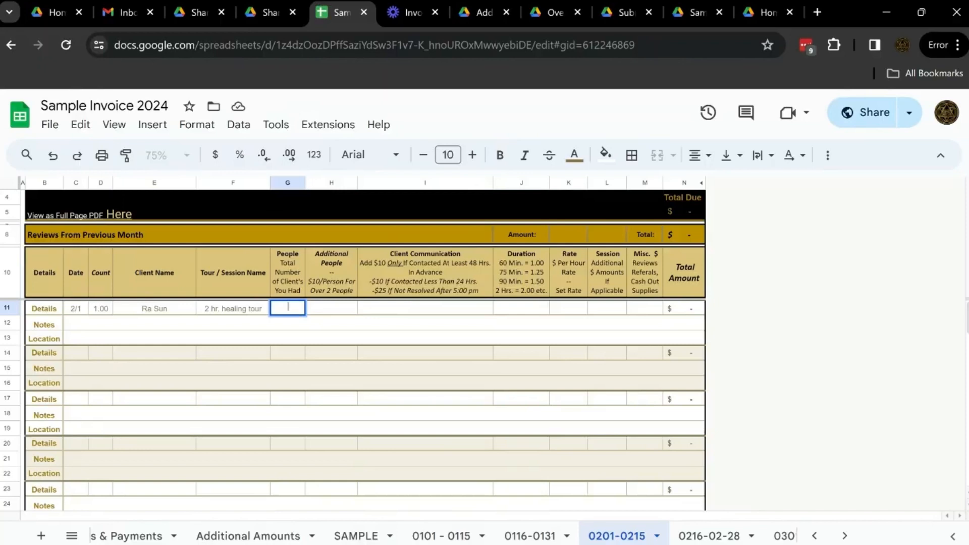
pyautogui.write('7')
pyautogui.press('Tab')
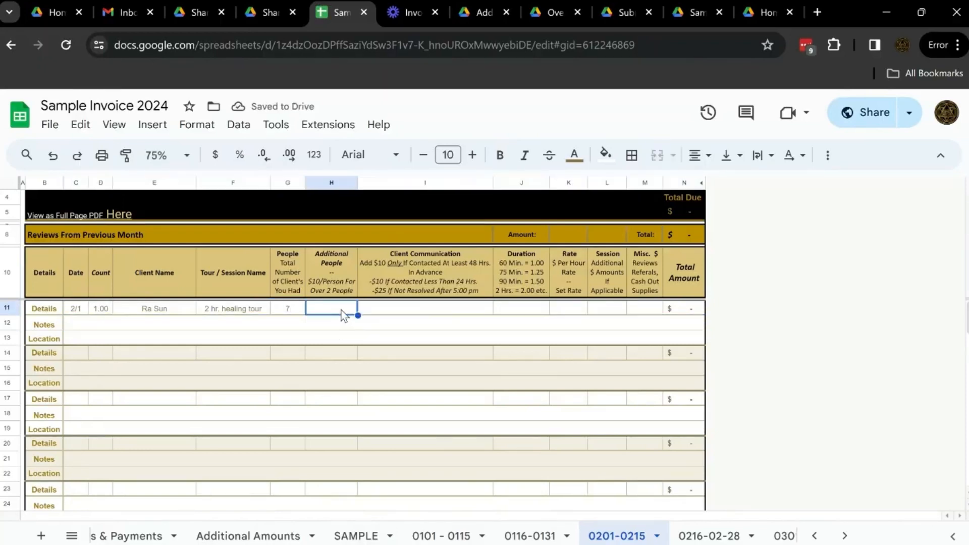
# Enter 50 as the Additional People amount for the healing tour.
pyautogui.press('Return')
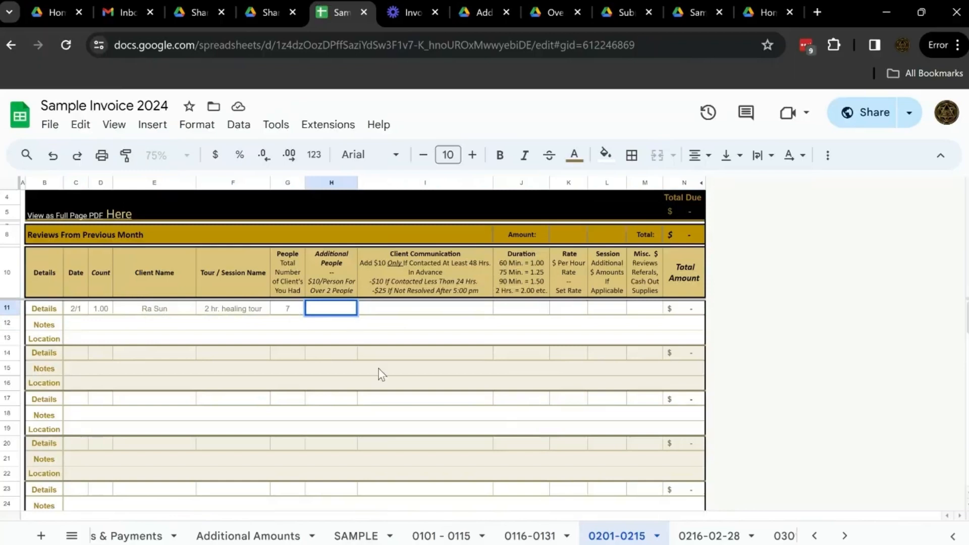
pyautogui.write('50')
pyautogui.press('Tab')
pyautogui.click(341, 308)
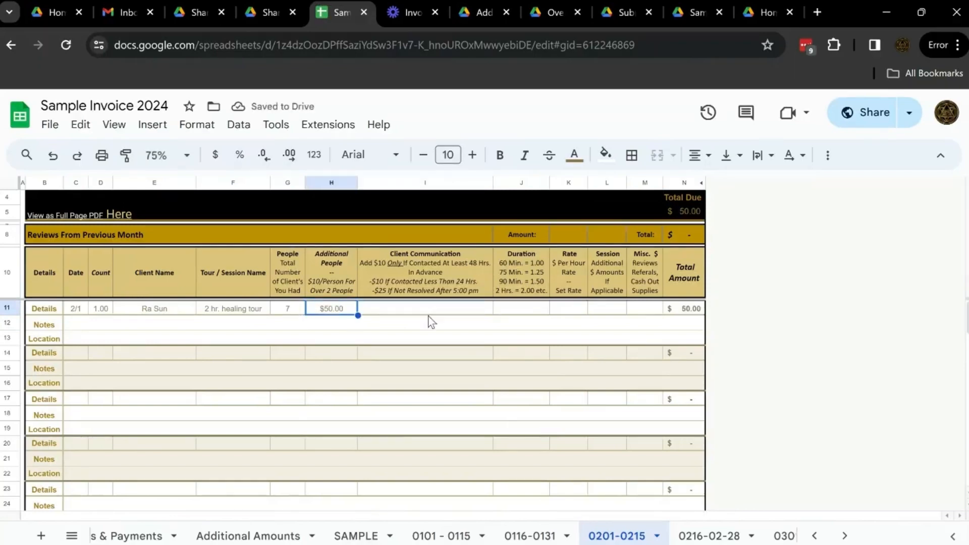
# Review the Client Communication rules in the header and enter 10 as that amount in row 11.
pyautogui.click(429, 312)
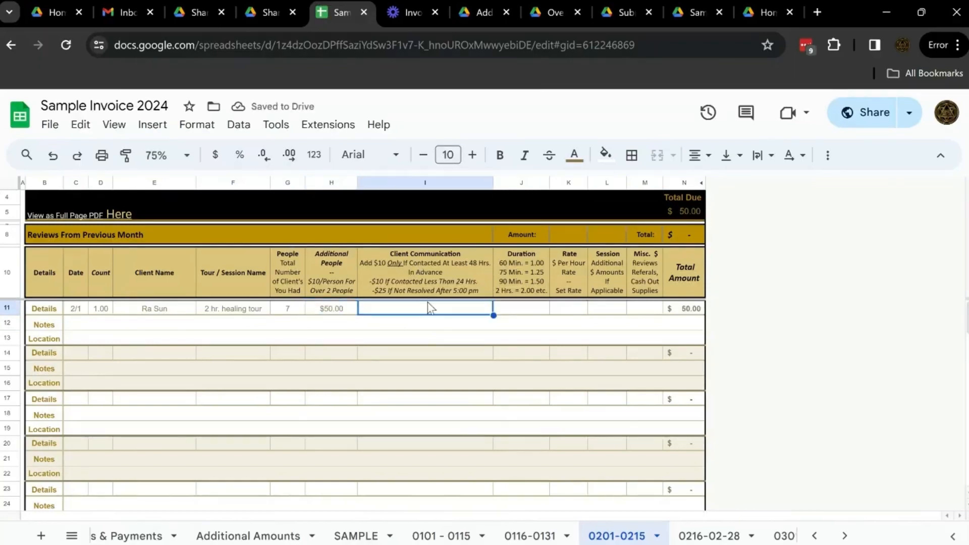
pyautogui.click(428, 272)
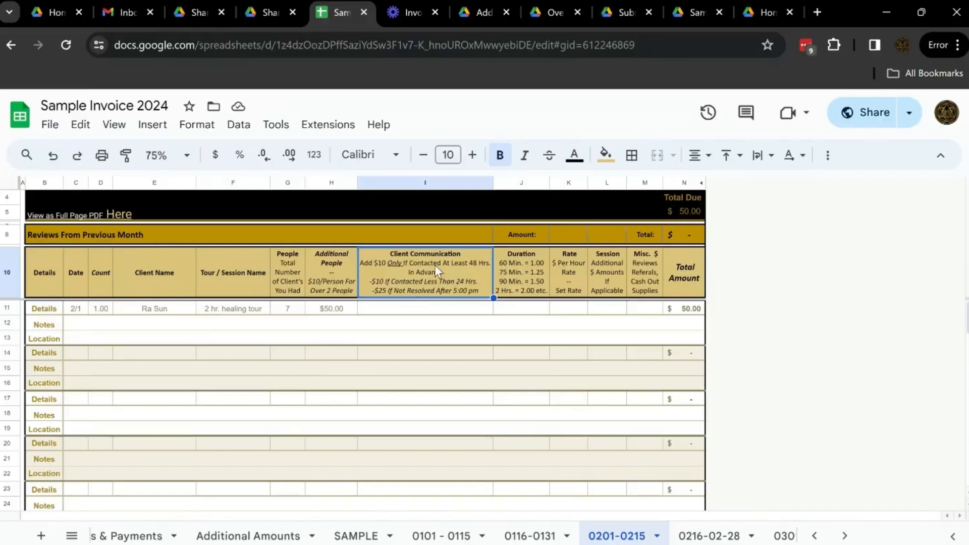
pyautogui.doubleClick(389, 311)
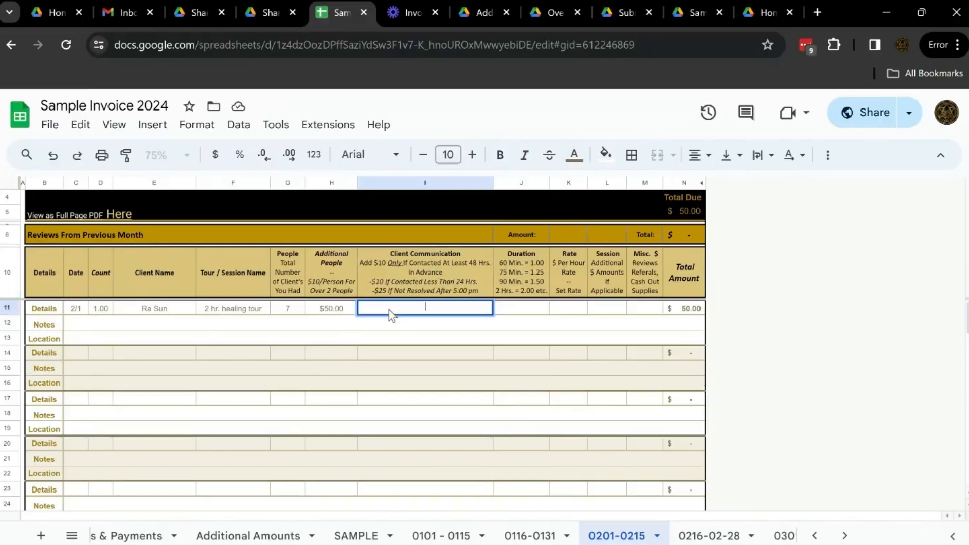
pyautogui.write('10')
pyautogui.press('Up')
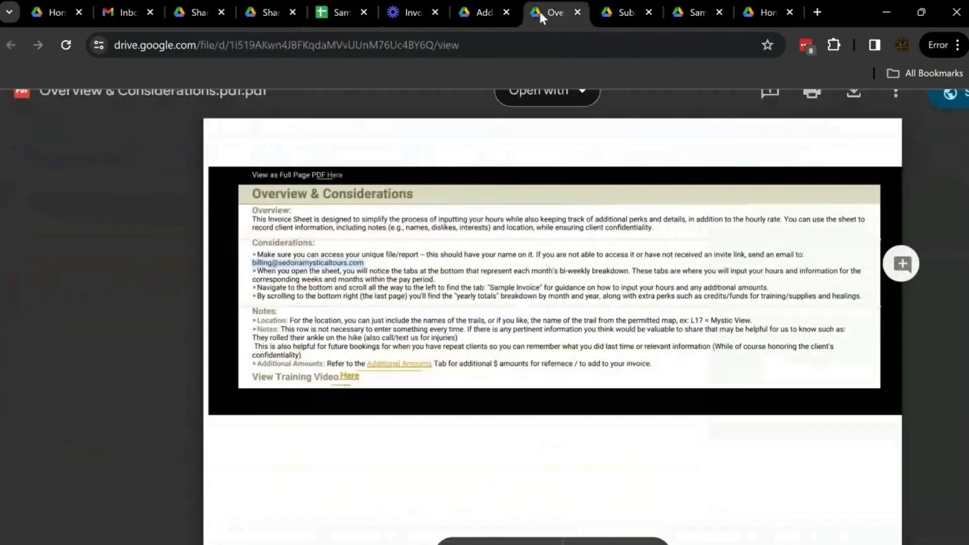
# View the Invoice Submission & Payment, Sample Invoice and Additional Amounts PDFs, and return to the Sample Invoice 2024 spreadsheet.
pyautogui.click(612, 15)
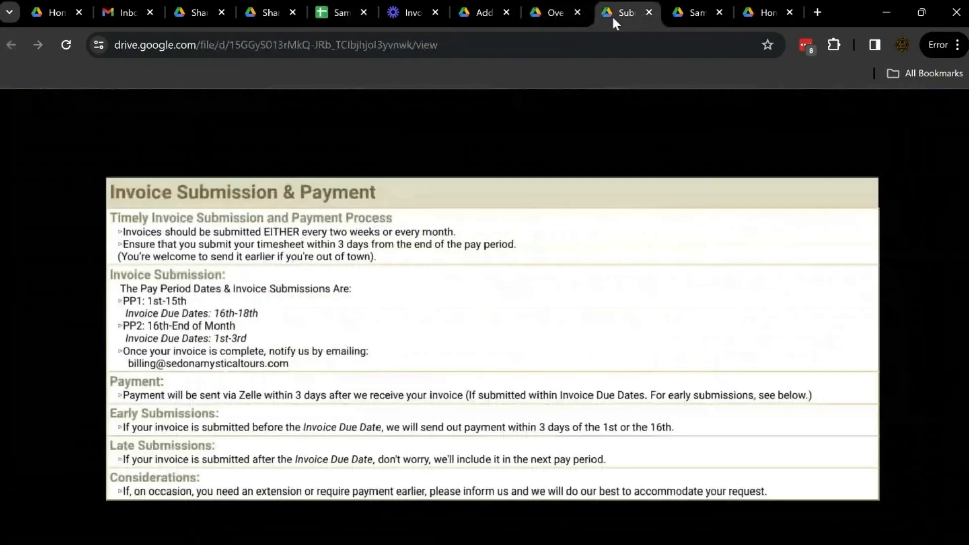
pyautogui.click(688, 11)
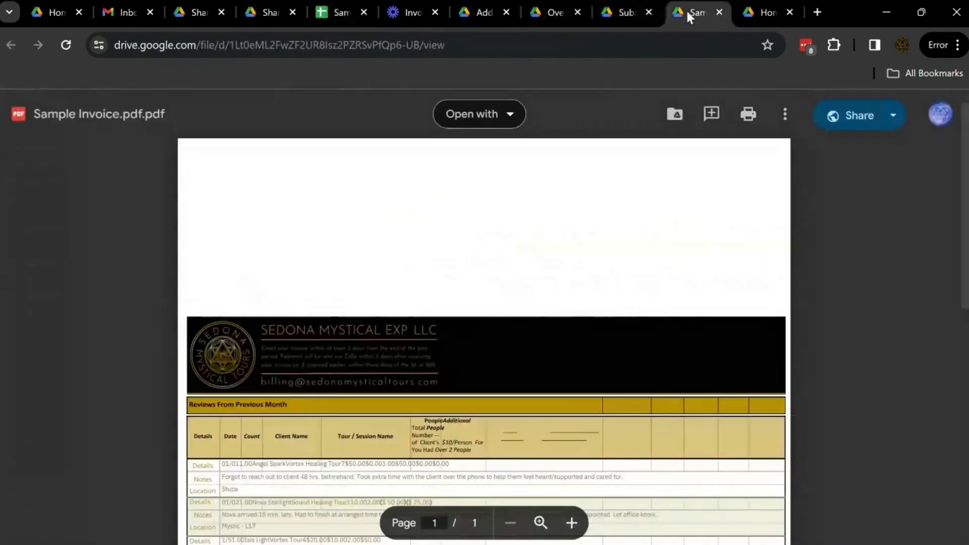
pyautogui.click(733, 11)
pyautogui.click(477, 12)
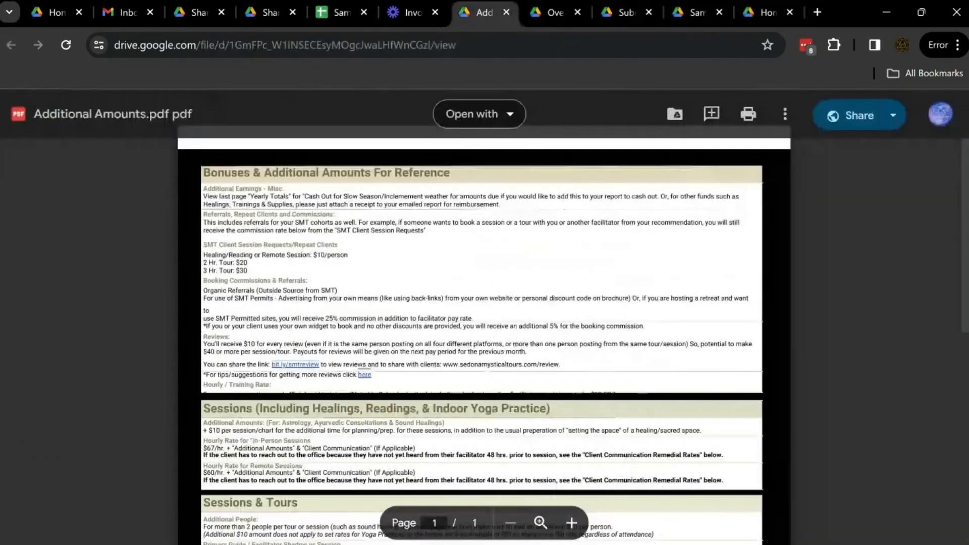
pyautogui.scroll(-8, 485, 303)
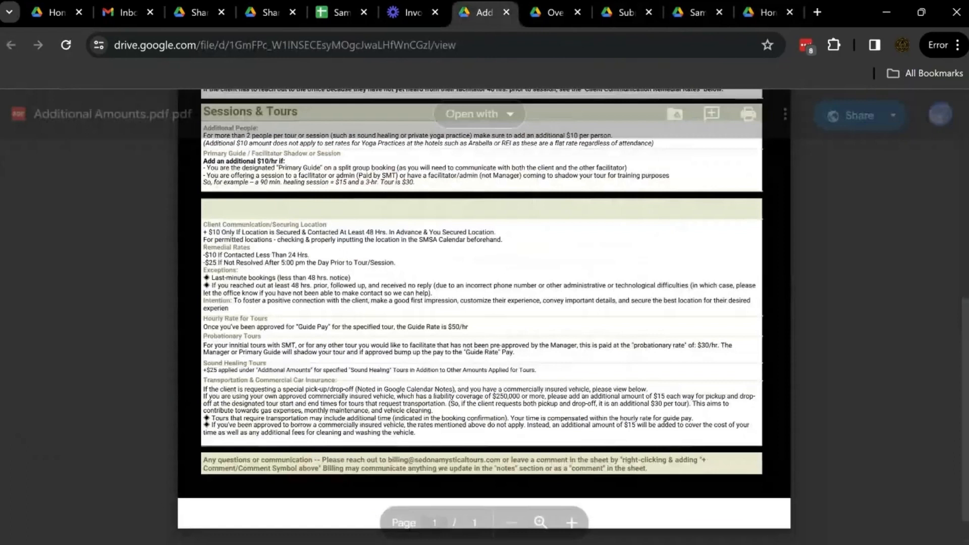
pyautogui.scroll(-1, 485, 313)
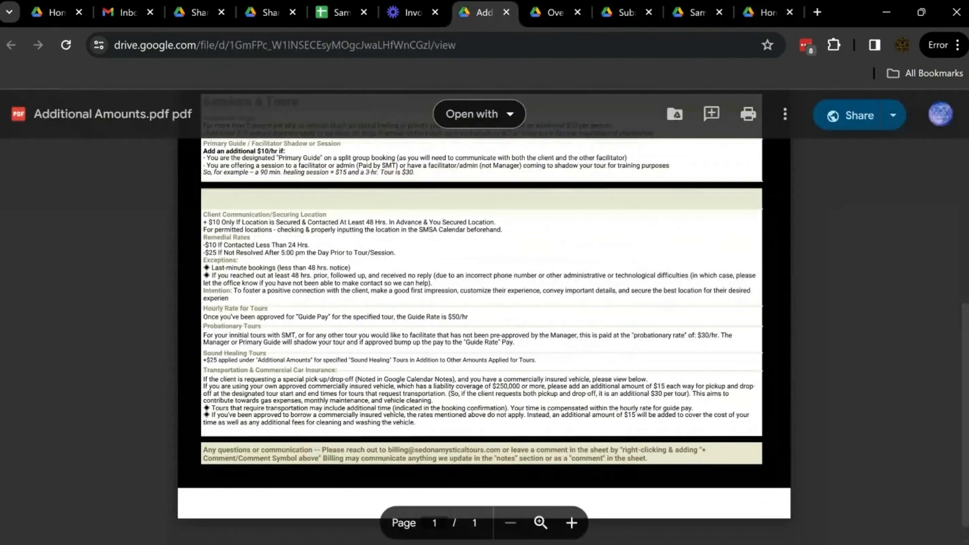
pyautogui.click(342, 12)
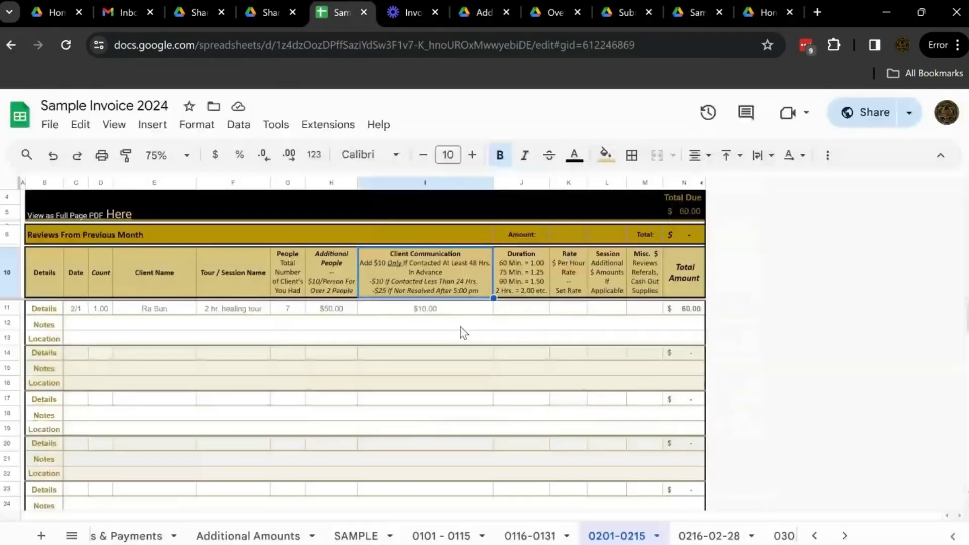
# Enter a Duration of 2 and a Rate of 50 for the healing tour in row 11.
pyautogui.click(475, 310)
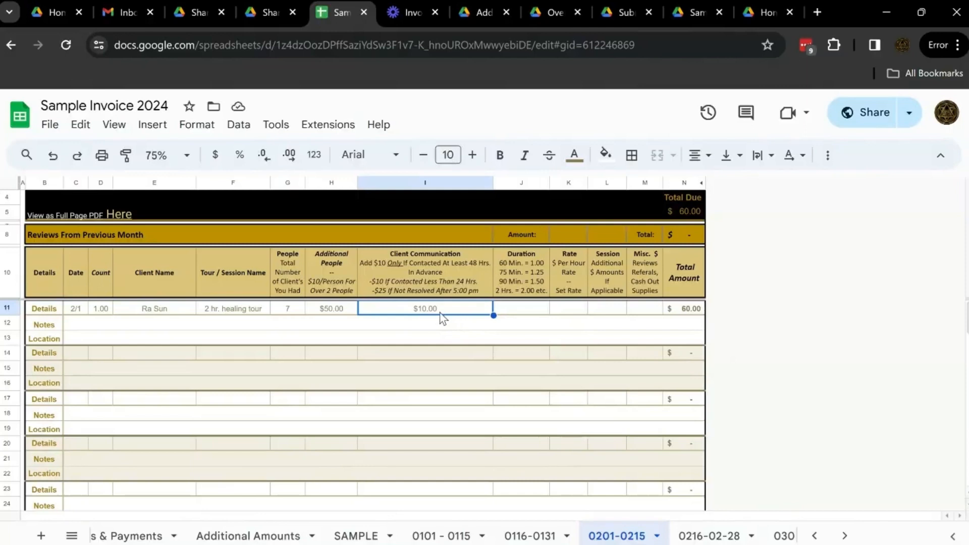
pyautogui.click(523, 311)
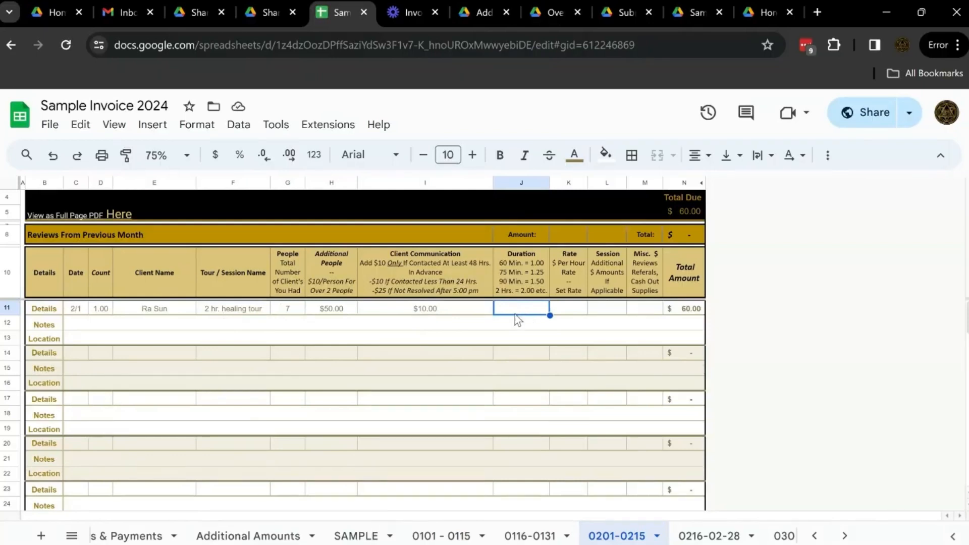
pyautogui.write('2')
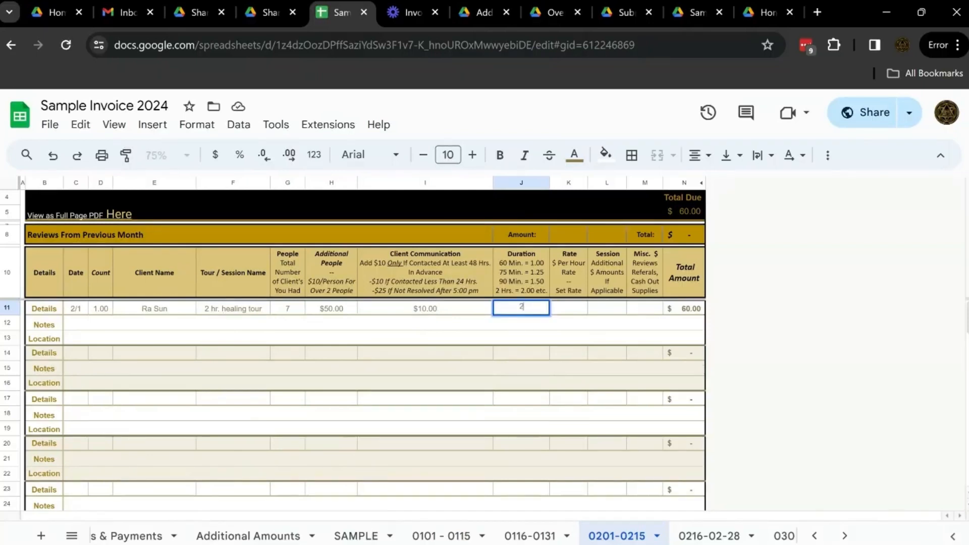
pyautogui.press('BackSpace')
pyautogui.write('3')
pyautogui.write('2')
pyautogui.press('Tab')
pyautogui.write('50')
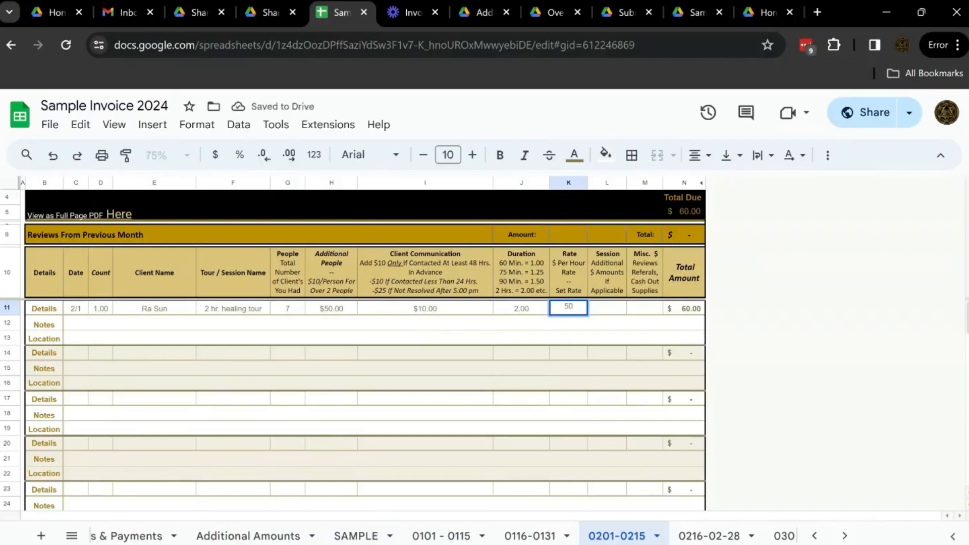
pyautogui.press('Tab')
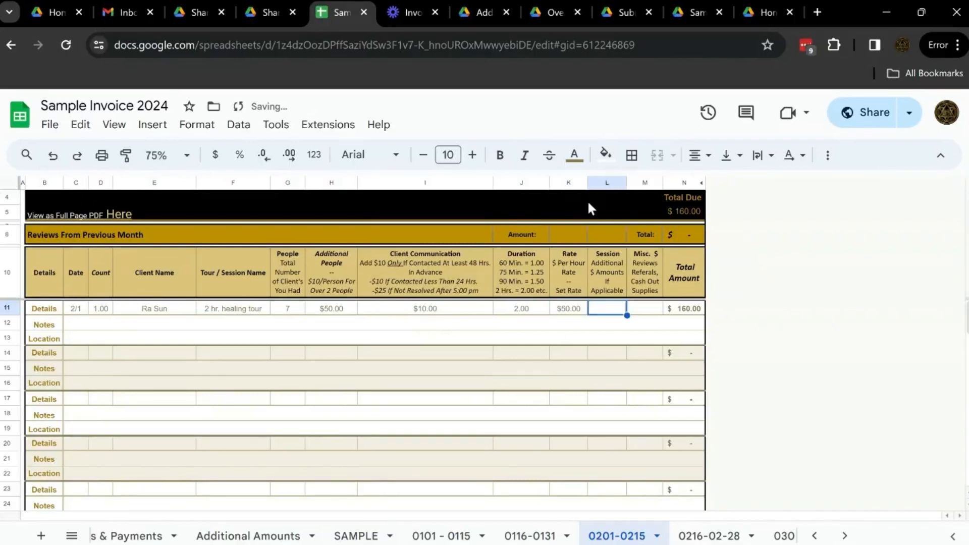
# Check the session rates and extras in the Additional Amounts PDF, and return to the invoice spreadsheet.
pyautogui.click(476, 16)
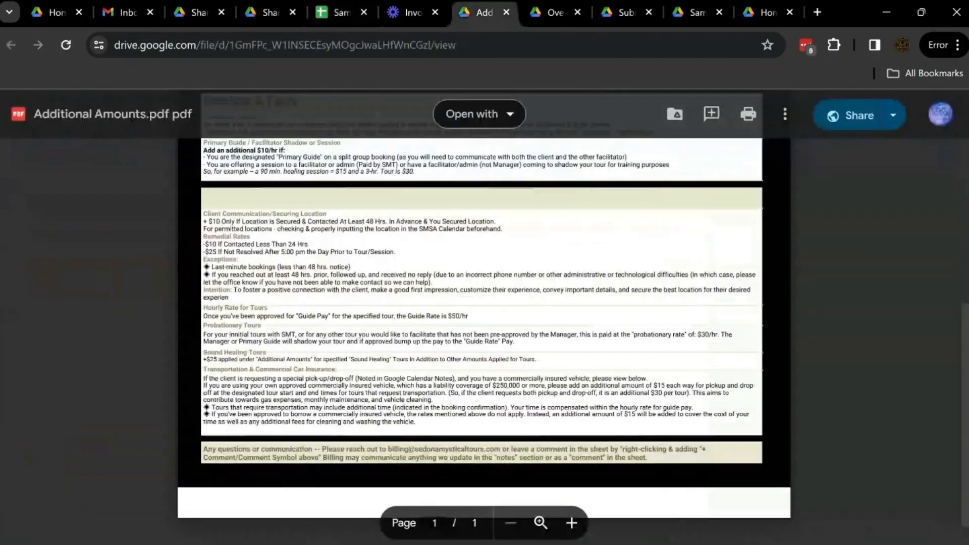
pyautogui.scroll(5, 482, 303)
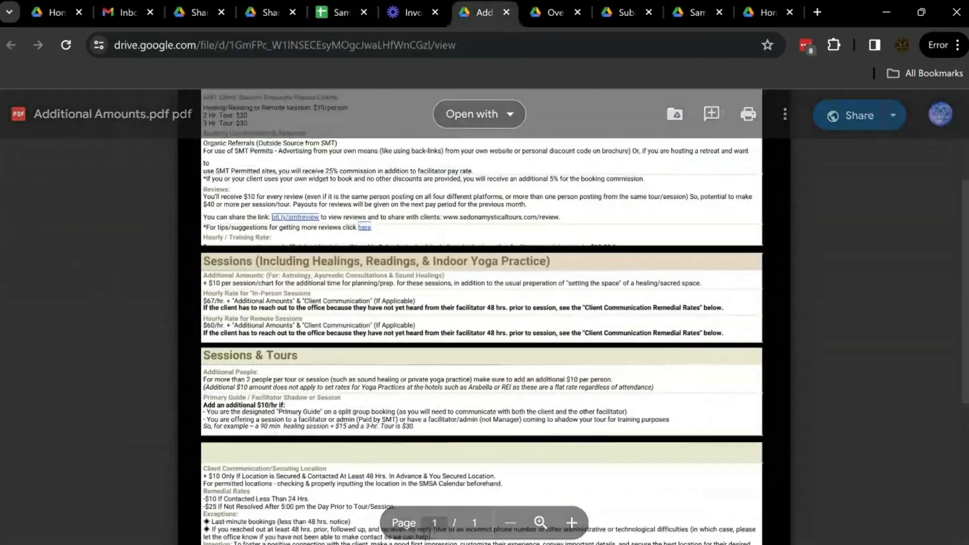
pyautogui.click(273, 10)
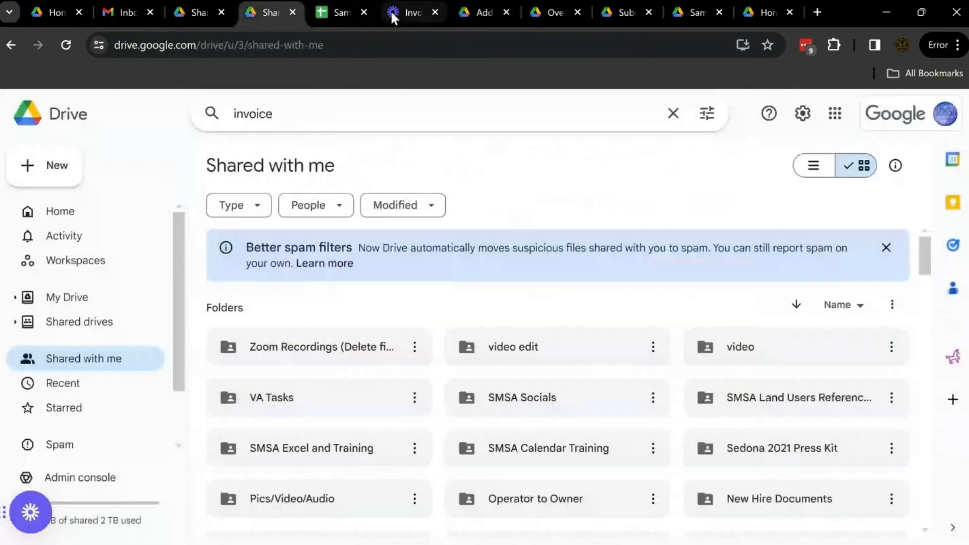
pyautogui.click(335, 12)
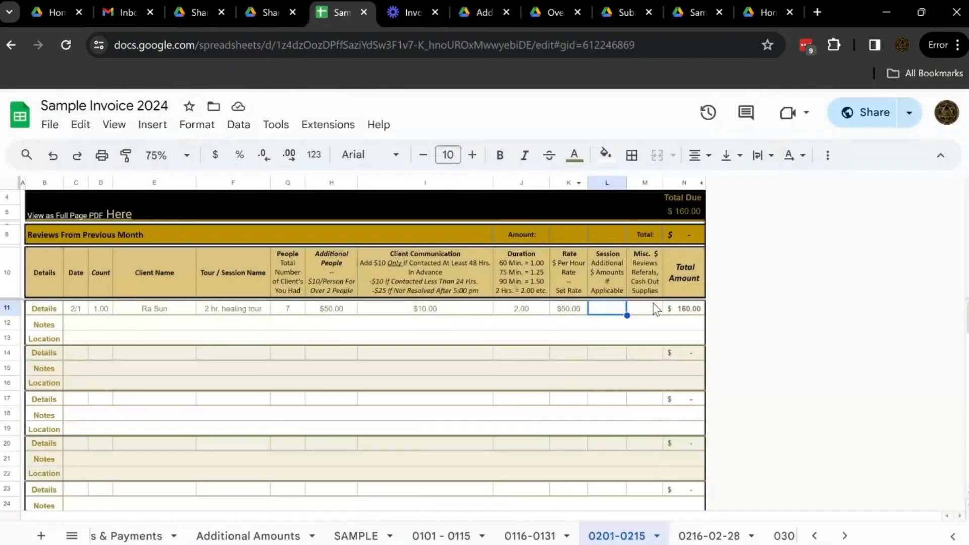
# Check the client session request amounts in the Additional Amounts PDF and enter 20 as the Misc. amount in row 11.
pyautogui.click(644, 310)
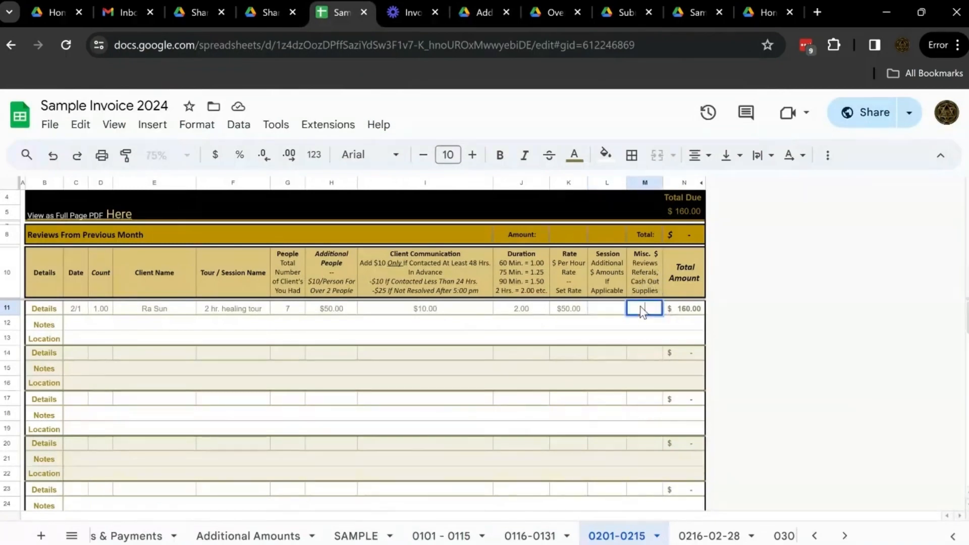
pyautogui.click(479, 15)
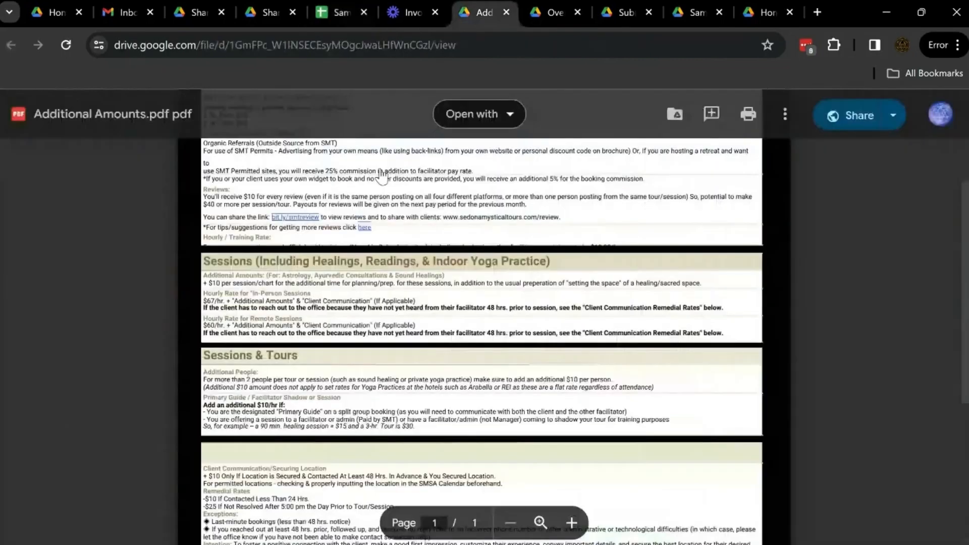
pyautogui.scroll(3, 473, 272)
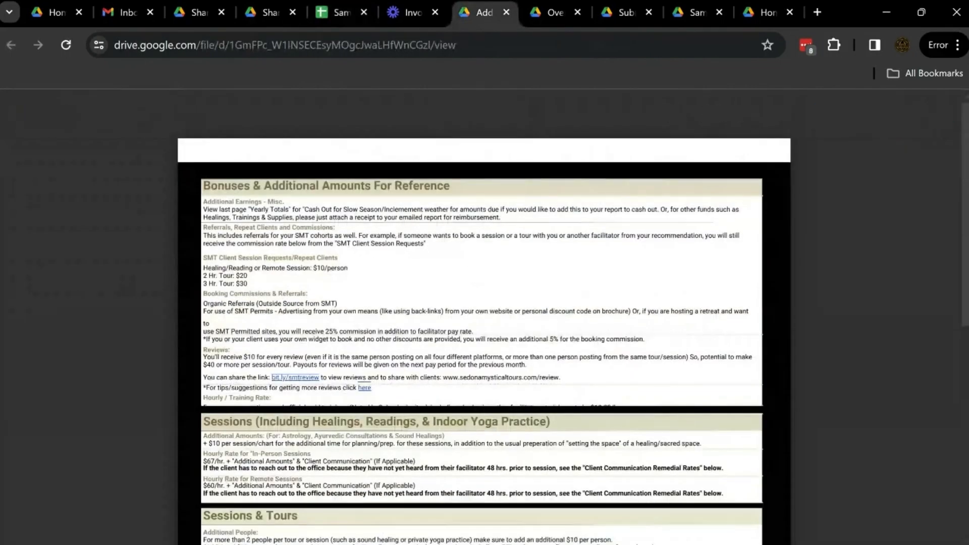
pyautogui.moveTo(249, 284)
pyautogui.mouseDown()
pyautogui.moveTo(203, 277)
pyautogui.moveTo(248, 284)
pyautogui.mouseUp()
pyautogui.click(204, 276)
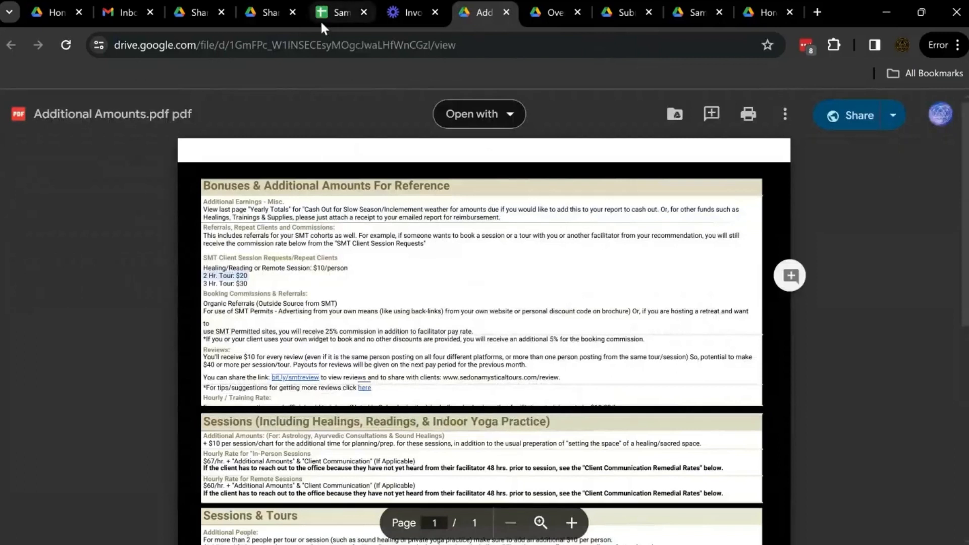
pyautogui.click(332, 14)
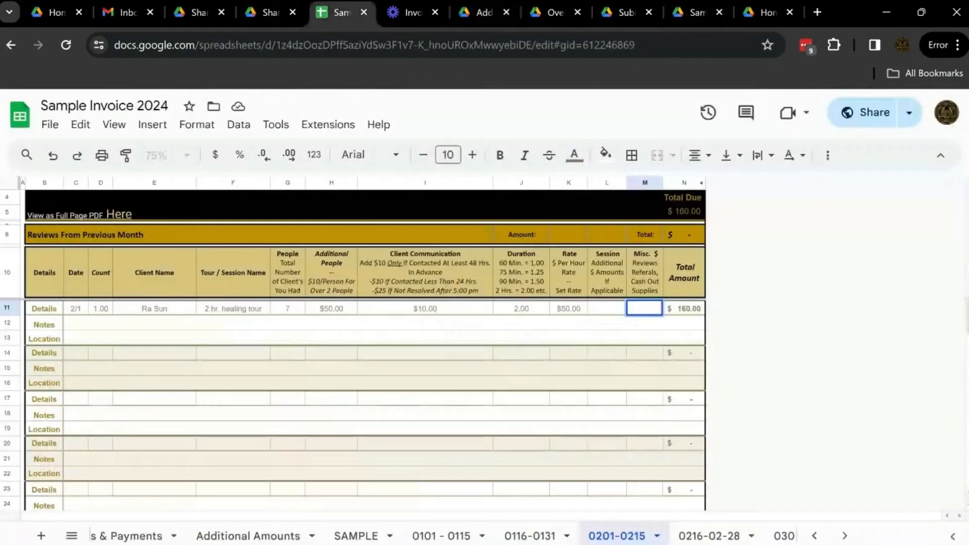
pyautogui.write('20')
pyautogui.press('Tab')
pyautogui.doubleClick(89, 330)
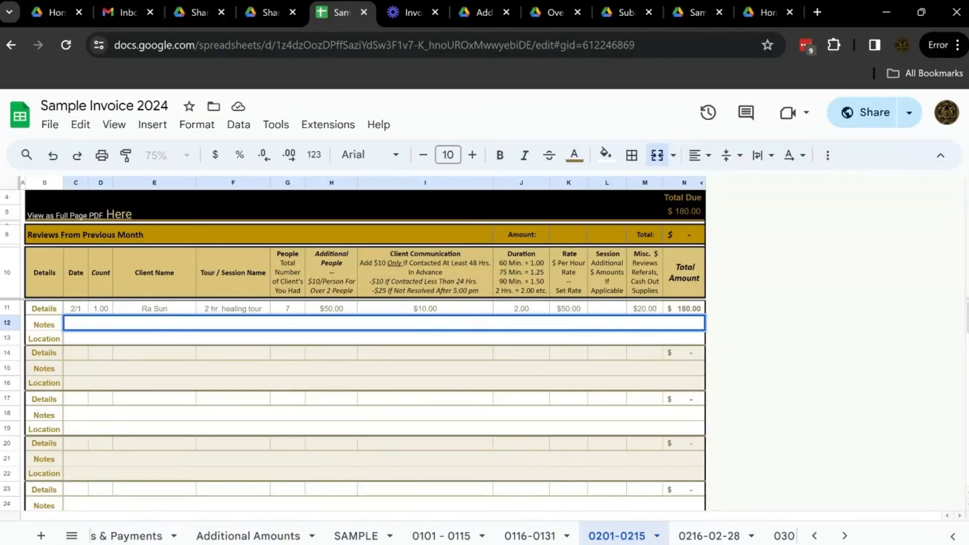
pyautogui.write('sprained ankle')
# Make the Notes for the first tour read "good tour" and enter Damfino as its Location.
pyautogui.tripleClick(82, 322)
pyautogui.press('BackSpace')
pyautogui.write('good tour')
pyautogui.doubleClick(99, 340)
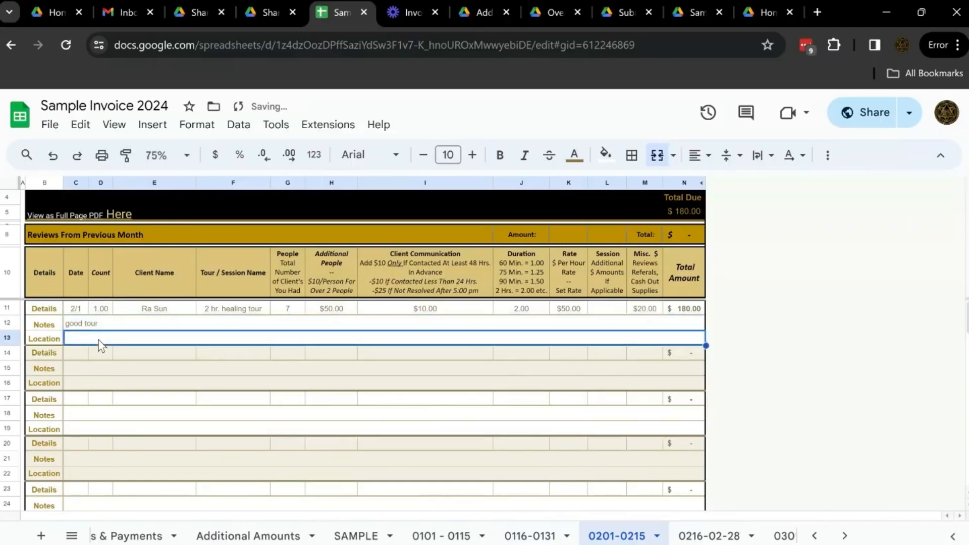
pyautogui.write('L')
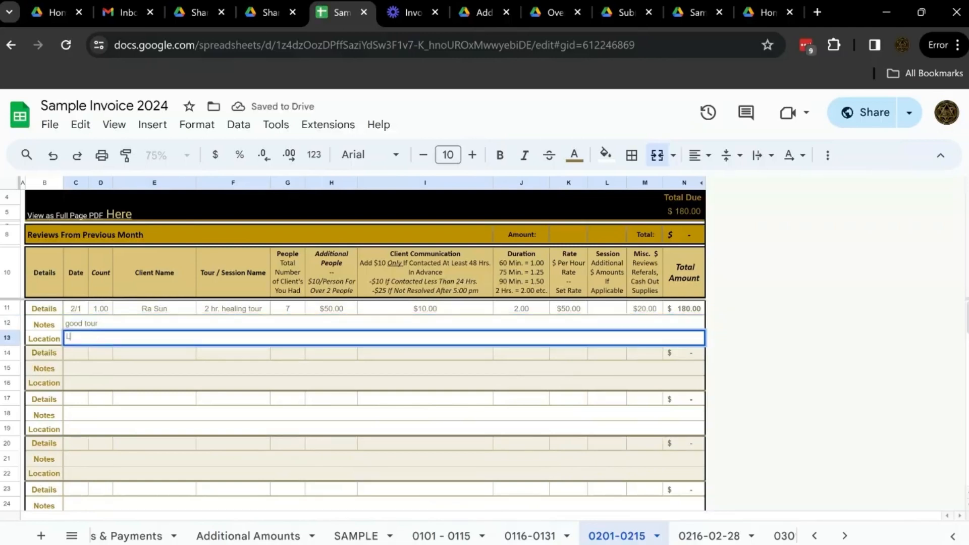
pyautogui.press('BackSpace')
pyautogui.write('Damfino')
pyautogui.click(85, 368)
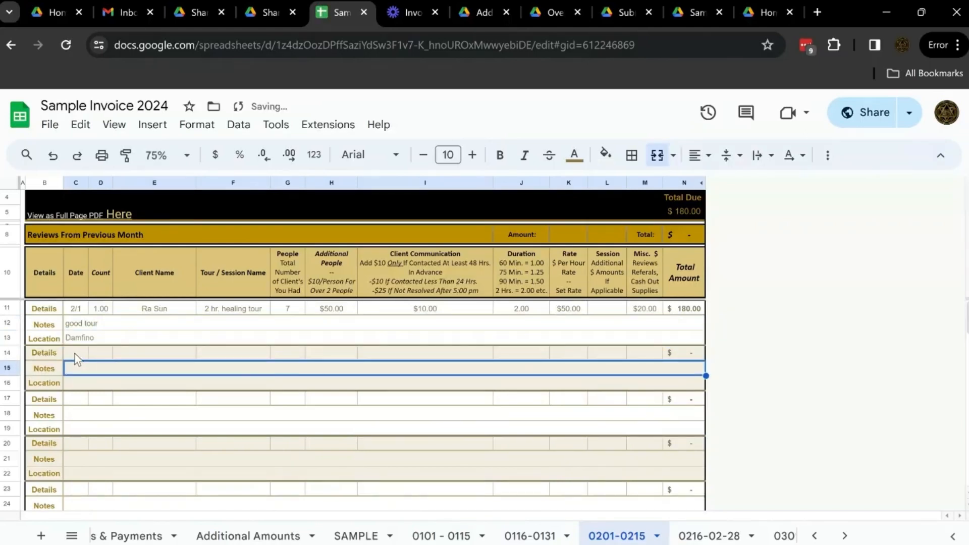
# Start a second entry in row 14 with the date 02/10 and the client's full name.
pyautogui.click(76, 355)
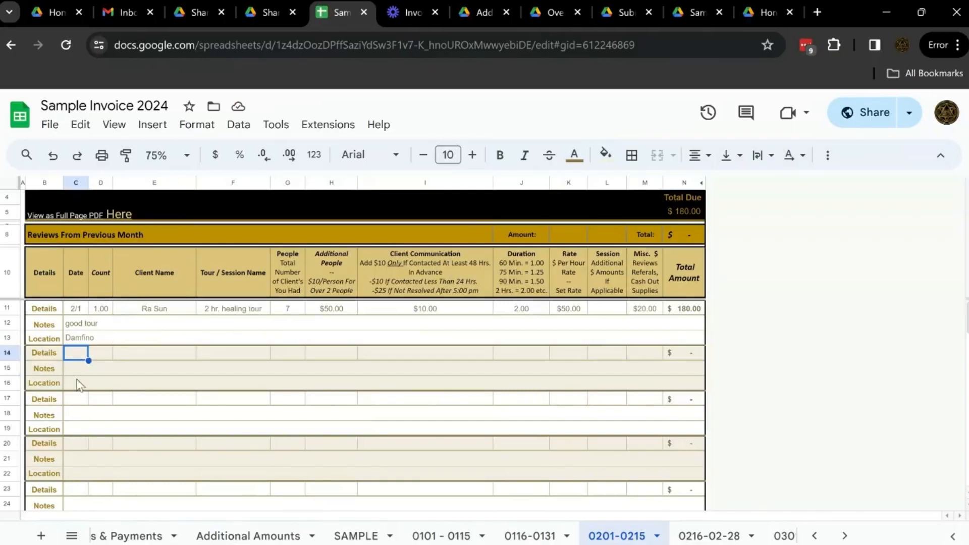
pyautogui.write('02/10')
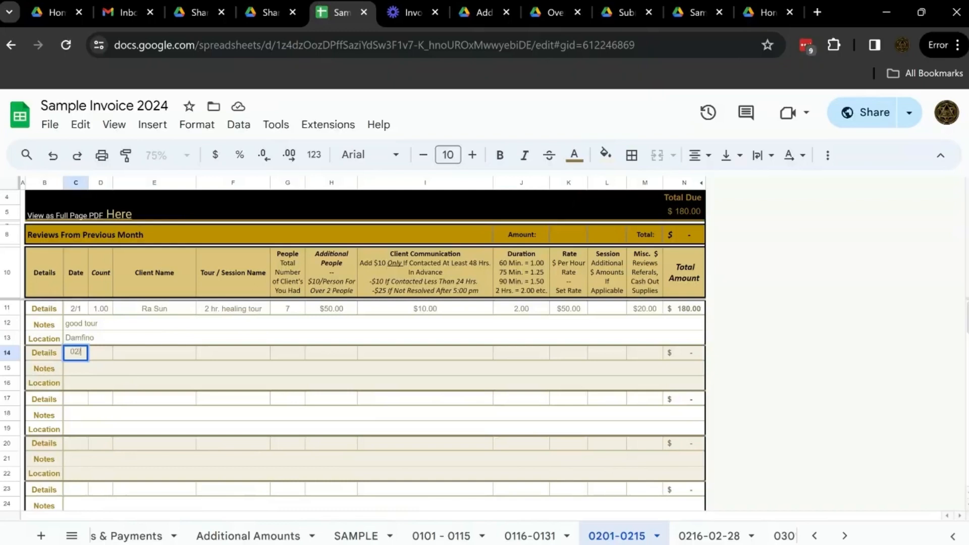
pyautogui.press('Tab')
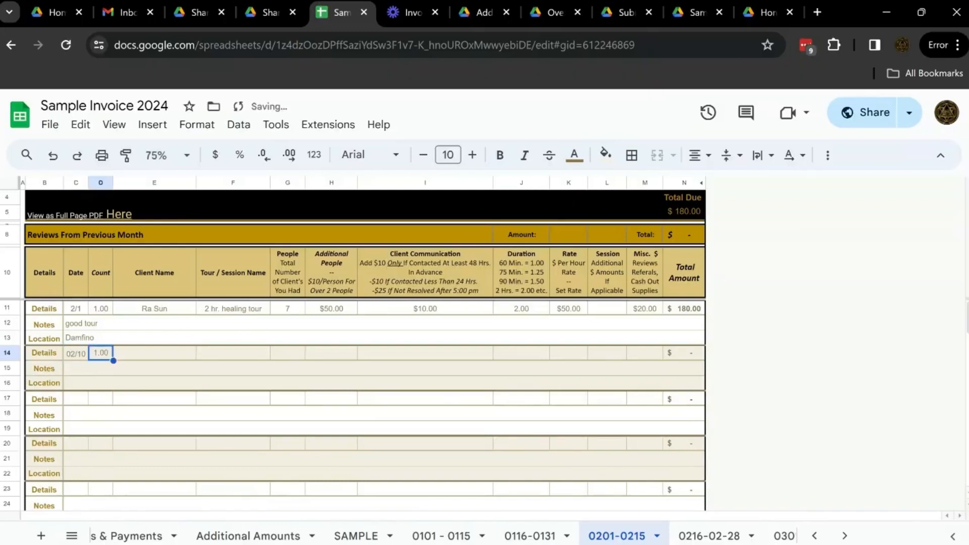
pyautogui.press('Tab')
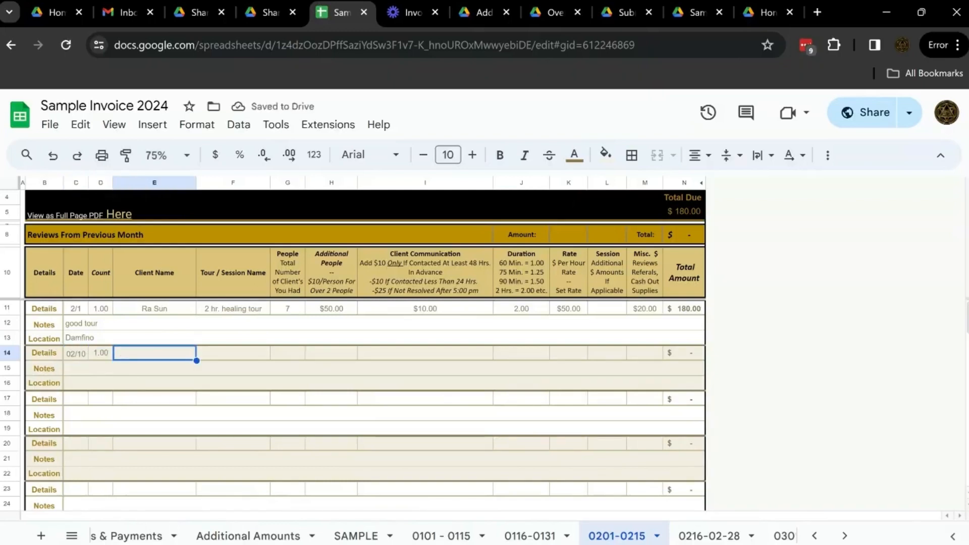
pyautogui.press('Tab')
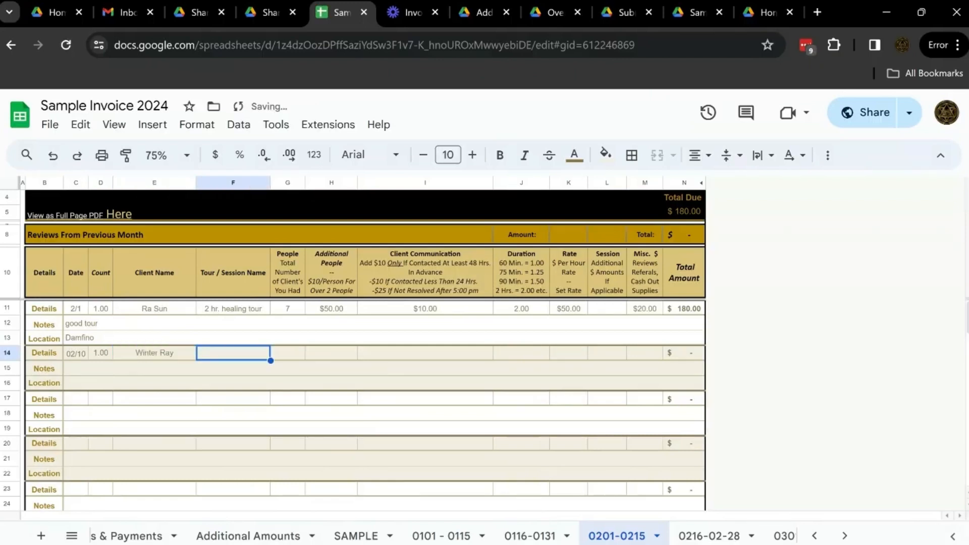
# Enter Healing as the Tour / Session Name in row 14.
pyautogui.write('Hea')
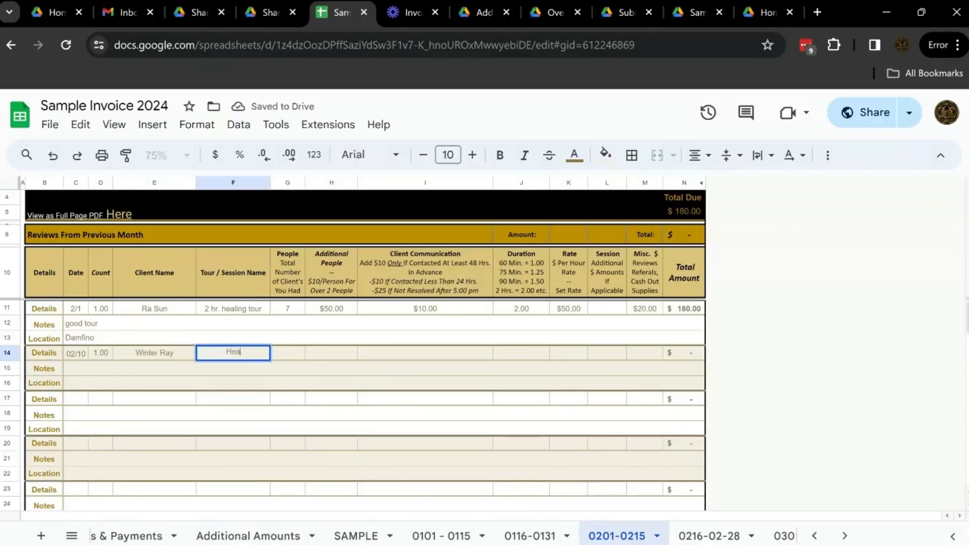
pyautogui.press('BackSpace')
pyautogui.press('BackSpace')
pyautogui.press('BackSpace')
pyautogui.write('Heal')
pyautogui.press('BackSpace')
pyautogui.press('BackSpace')
pyautogui.write('alingv')
pyautogui.press('BackSpace')
pyautogui.press('Tab')
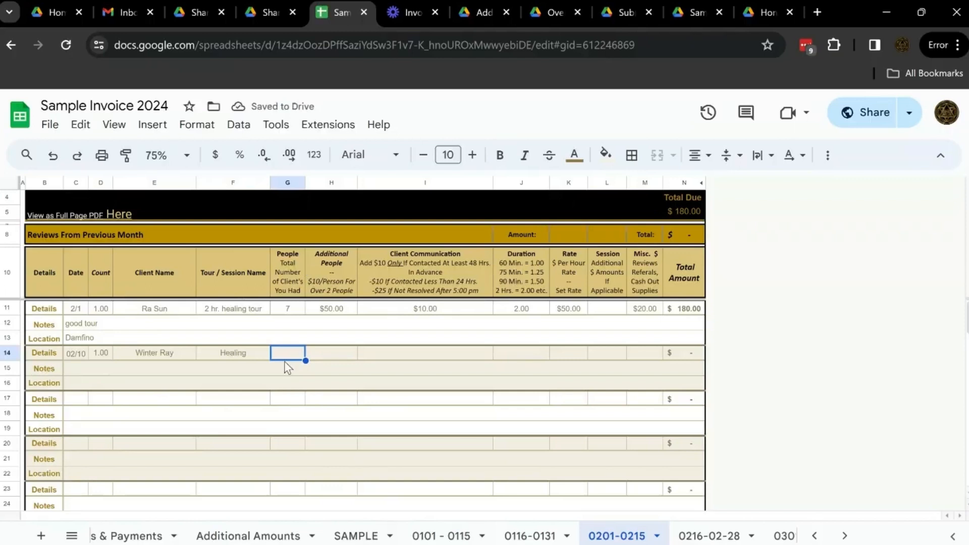
# Enter 5 as the number of people for the healing session in row 14.
pyautogui.write('1')
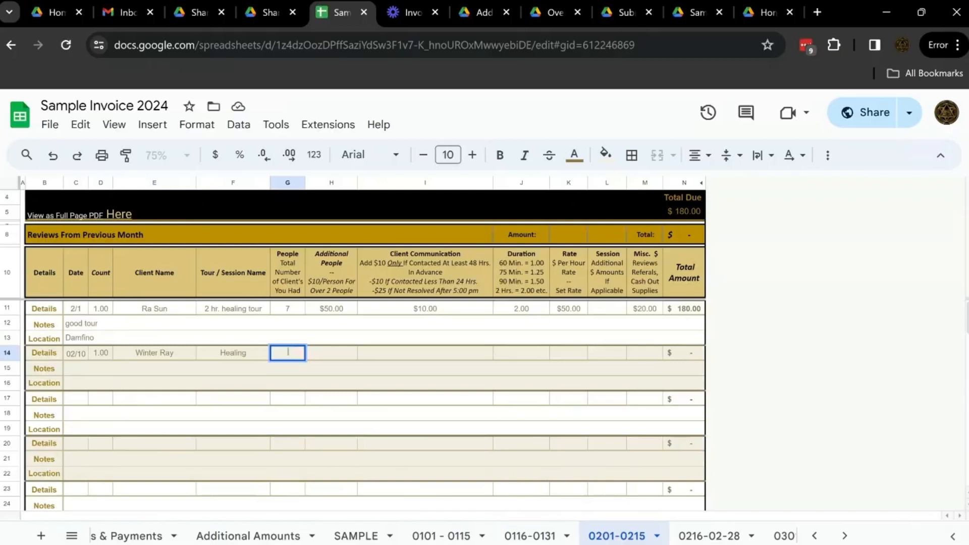
pyautogui.write('5')
pyautogui.press('Tab')
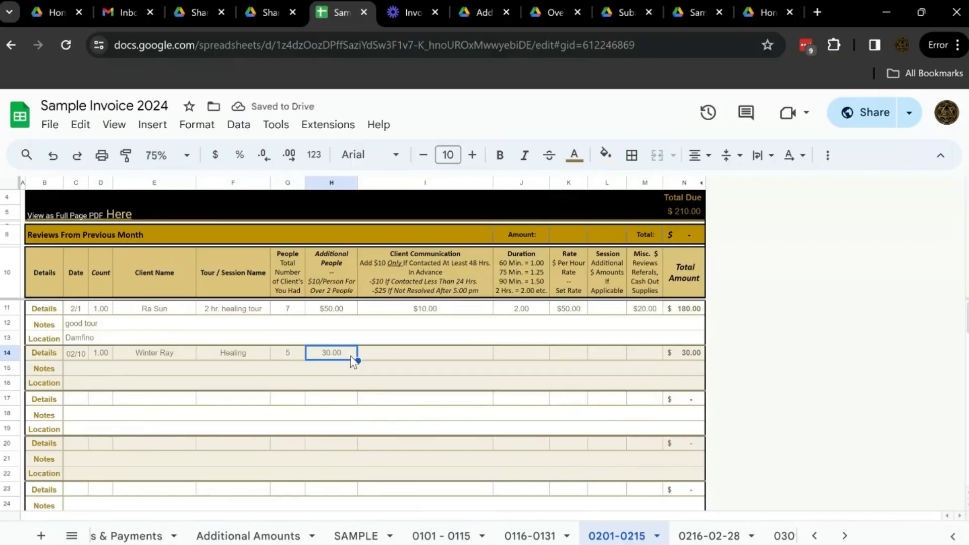
# Leave Client Communication blank in row 14, set the Duration to 1.5, and check it against the Duration header.
pyautogui.click(391, 356)
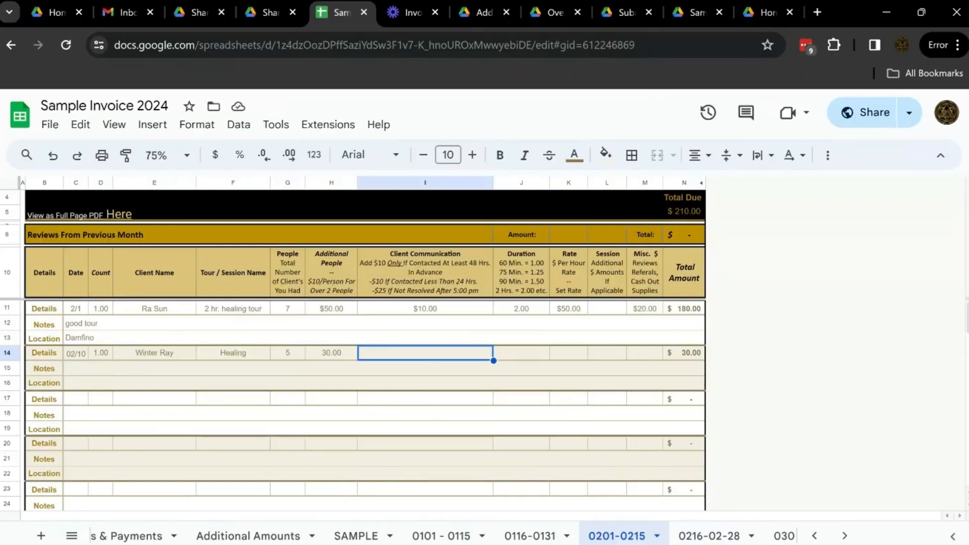
pyautogui.press('Tab')
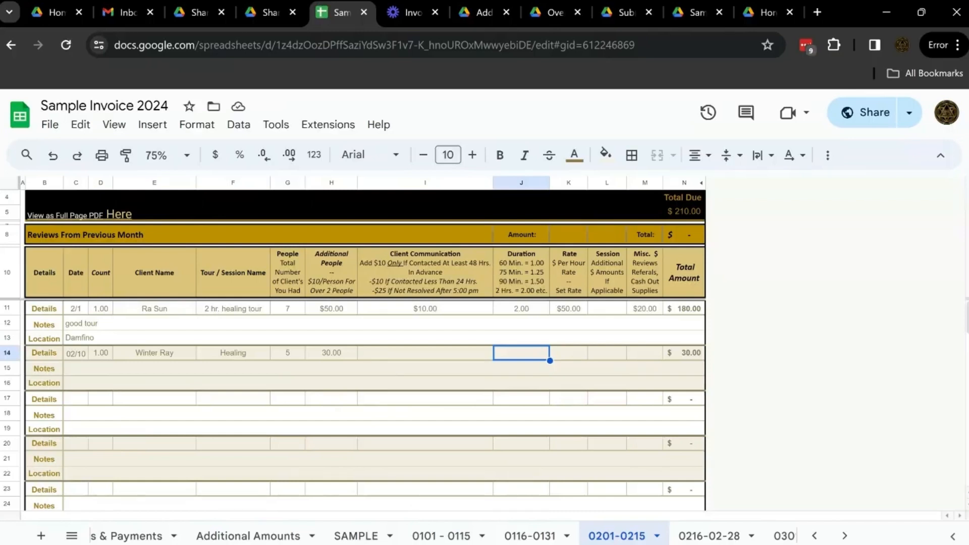
pyautogui.write('1')
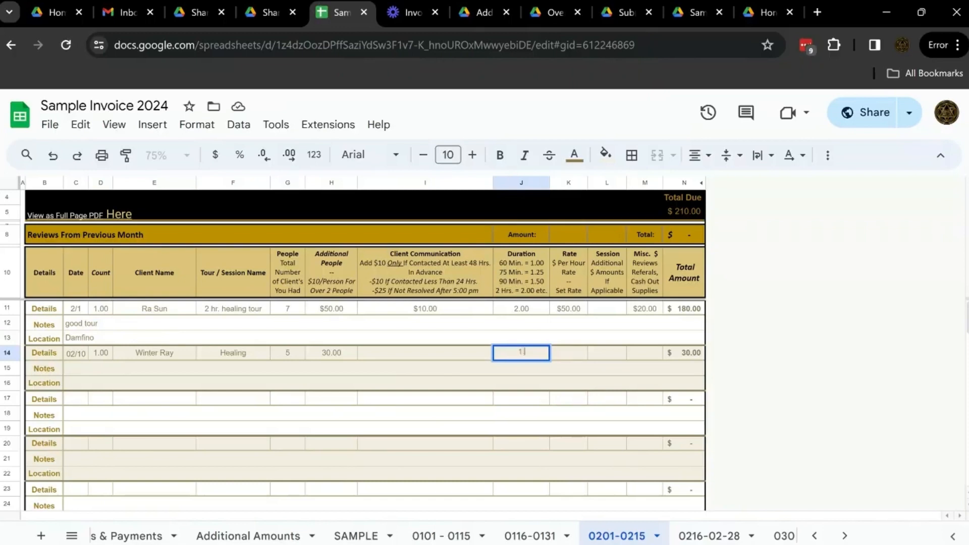
pyautogui.write('.25')
pyautogui.press('BackSpace')
pyautogui.press('BackSpace')
pyautogui.press('BackSpace')
pyautogui.write('.5')
pyautogui.click(537, 274)
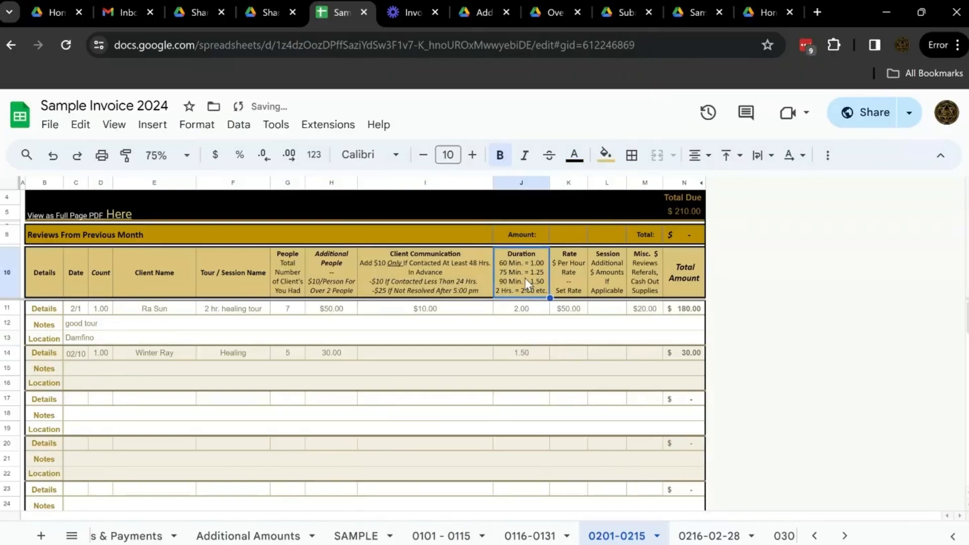
pyautogui.click(531, 356)
# Enter an hourly Rate of 67 for the healing session in row 14.
pyautogui.click(573, 356)
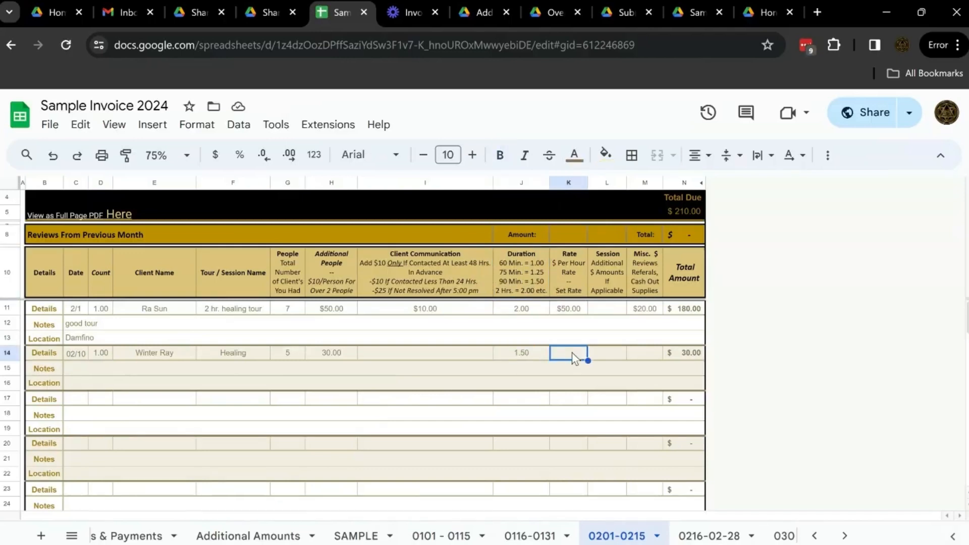
pyautogui.doubleClick(574, 358)
pyautogui.write('67')
pyautogui.press('Tab')
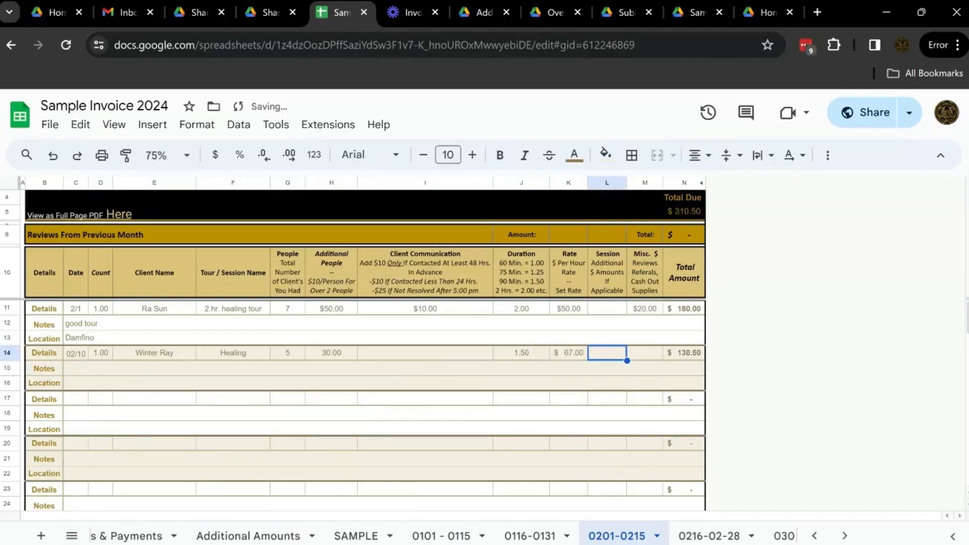
# Change the row 14 session name to Sound Healing and enter 10 as its Session additional amount.
pyautogui.doubleClick(216, 350)
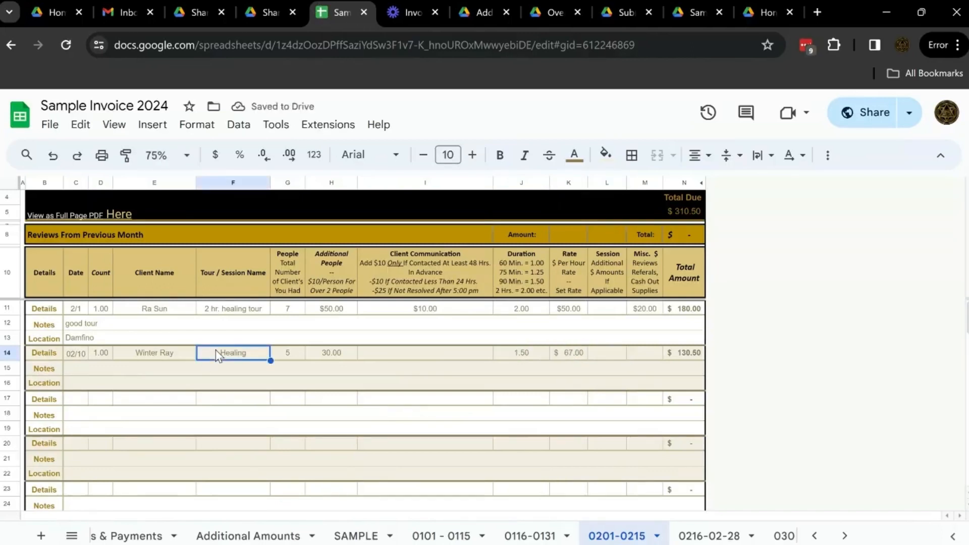
pyautogui.write('Sound')
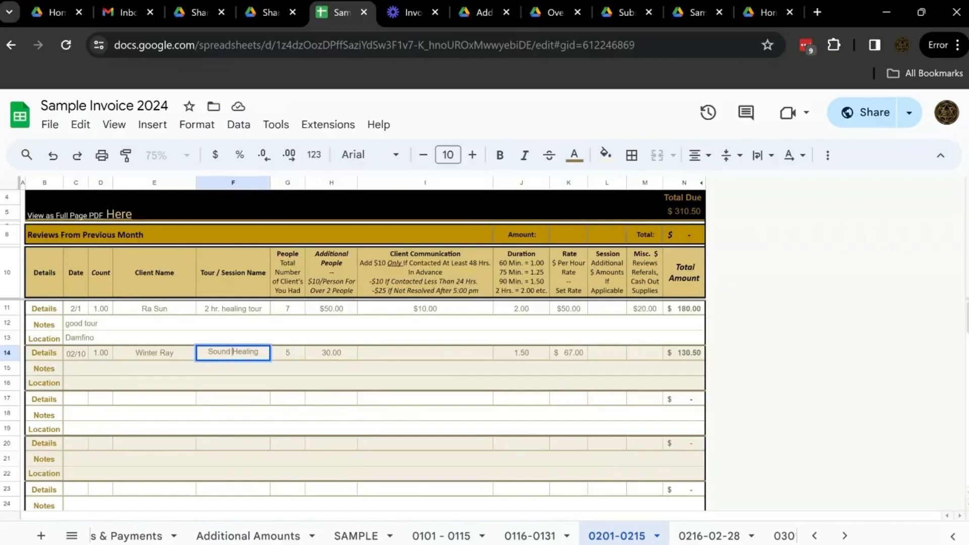
pyautogui.click(607, 352)
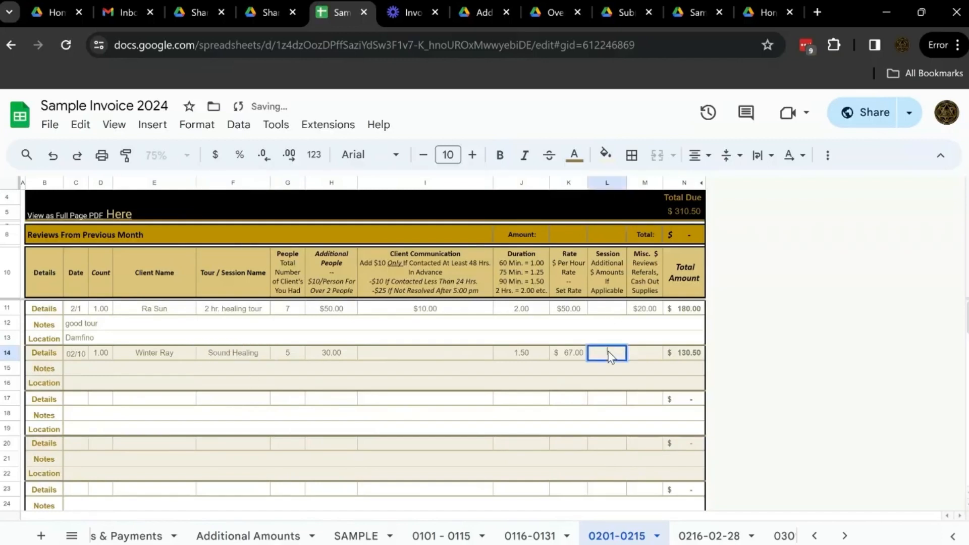
pyautogui.write('10')
pyautogui.press('Tab')
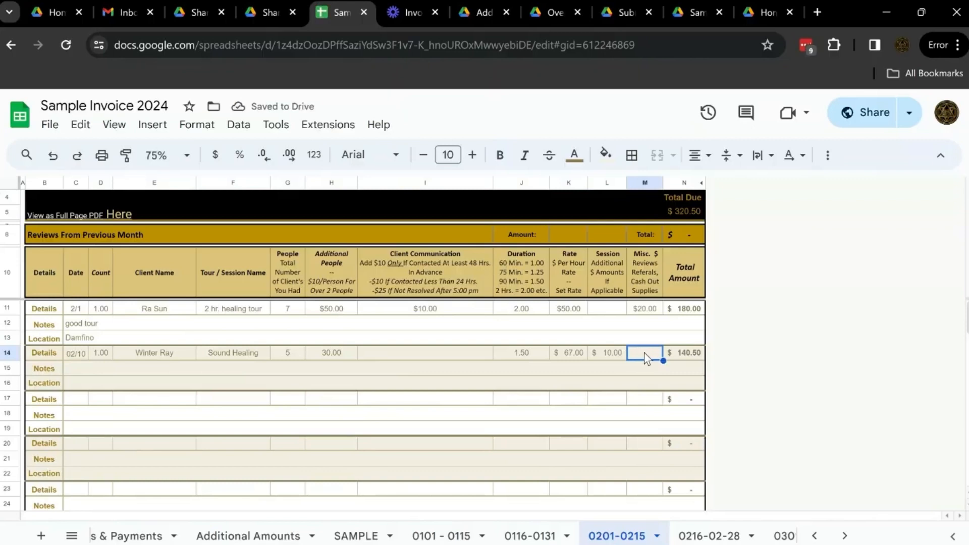
# Leave the second entry's Misc. amount and Notes blank and enter "Own studio" as its Location.
pyautogui.doubleClick(646, 357)
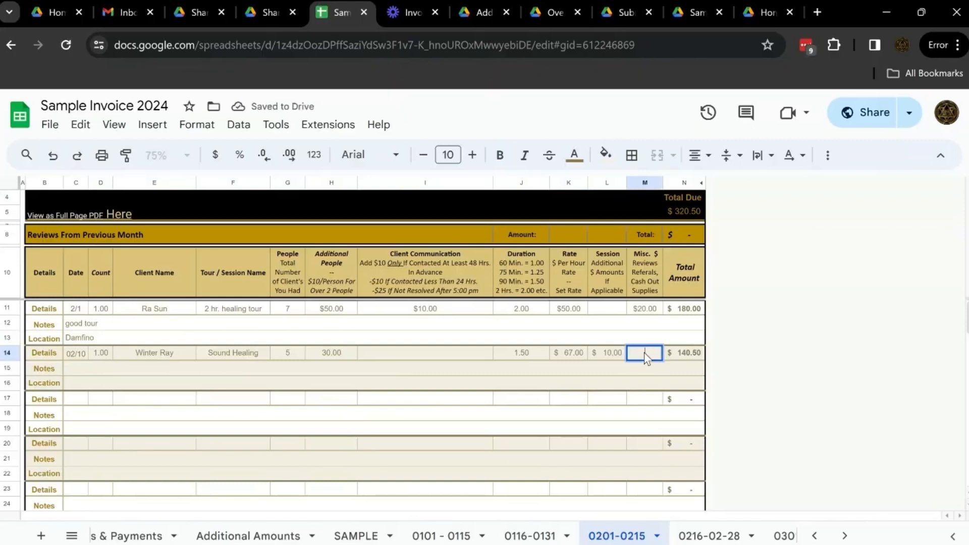
pyautogui.click(90, 370)
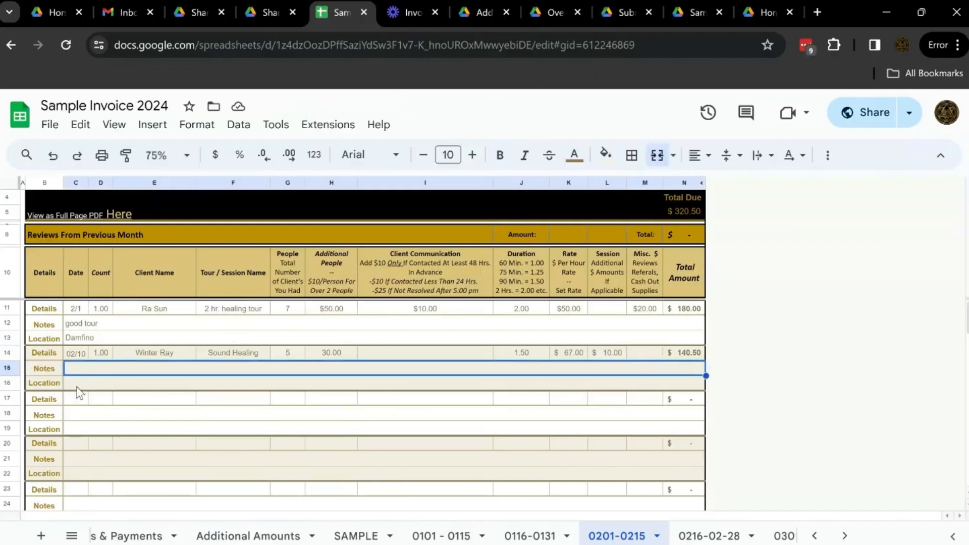
pyautogui.doubleClick(79, 389)
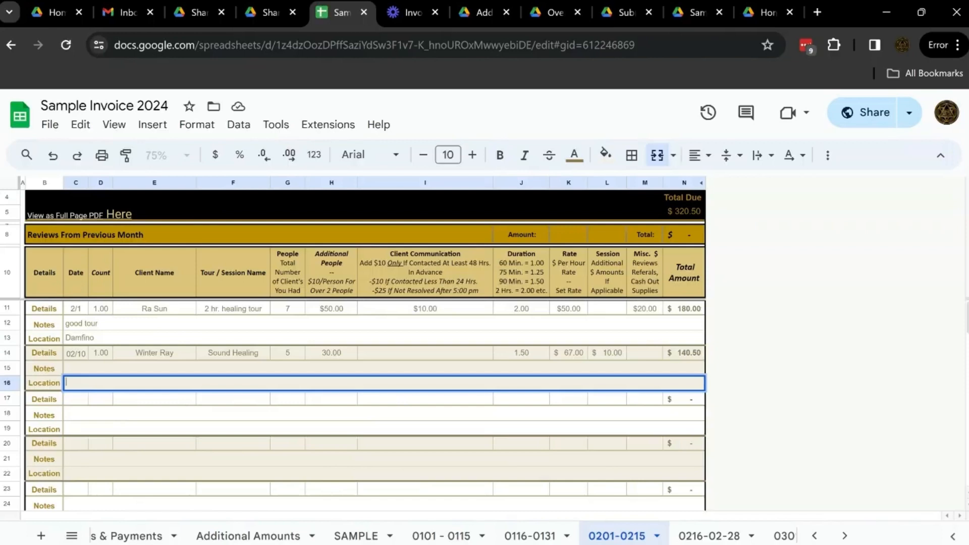
pyautogui.write('Own studio')
pyautogui.click(104, 312)
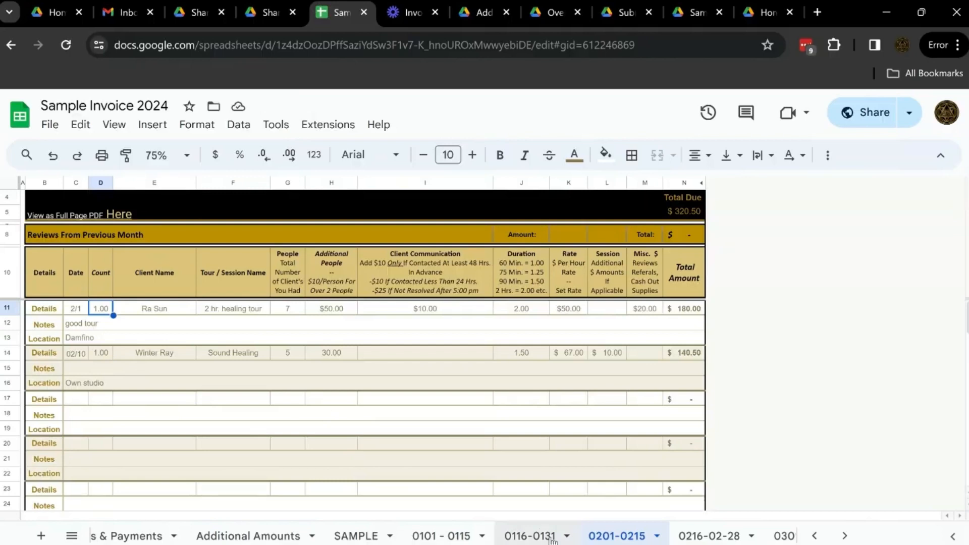
# Open the Yearly Totals sheet and view the yearly total and the training, healing and cash-out funds.
pyautogui.scroll(-15, 553, 537)
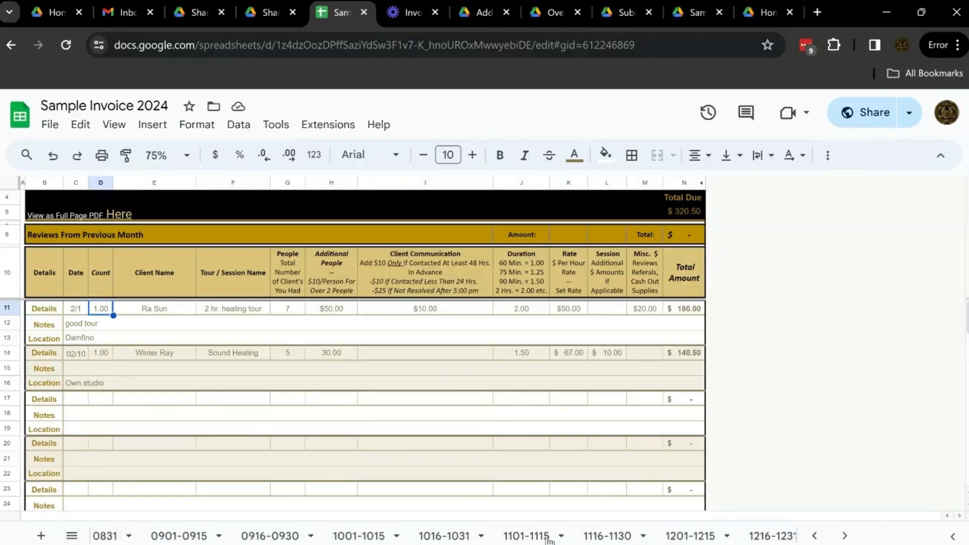
pyautogui.scroll(-5, 580, 537)
pyautogui.click(738, 537)
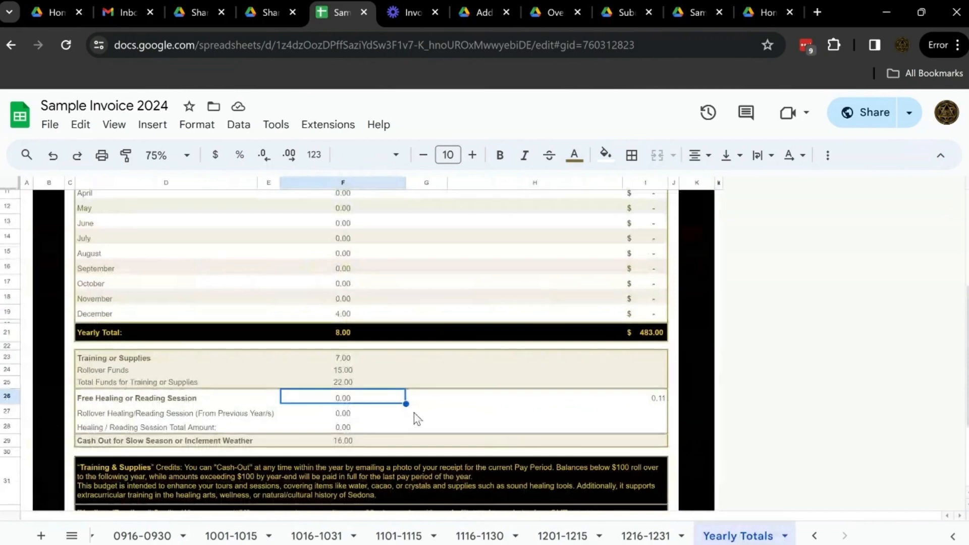
pyautogui.click(415, 413)
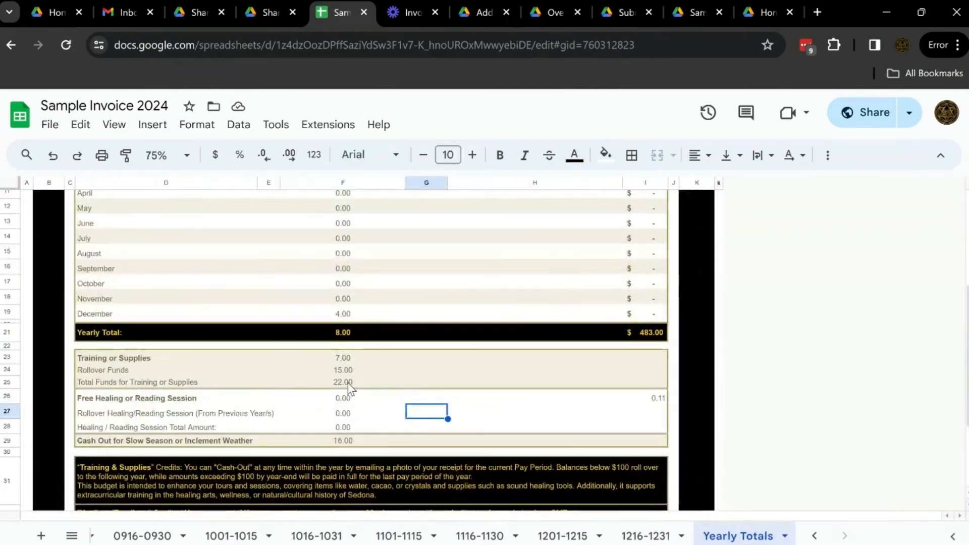
# Check the Rollover Funds, rollover healing session, slow-season cash-out and total training or supplies funds in Yearly Totals.
pyautogui.doubleClick(346, 370)
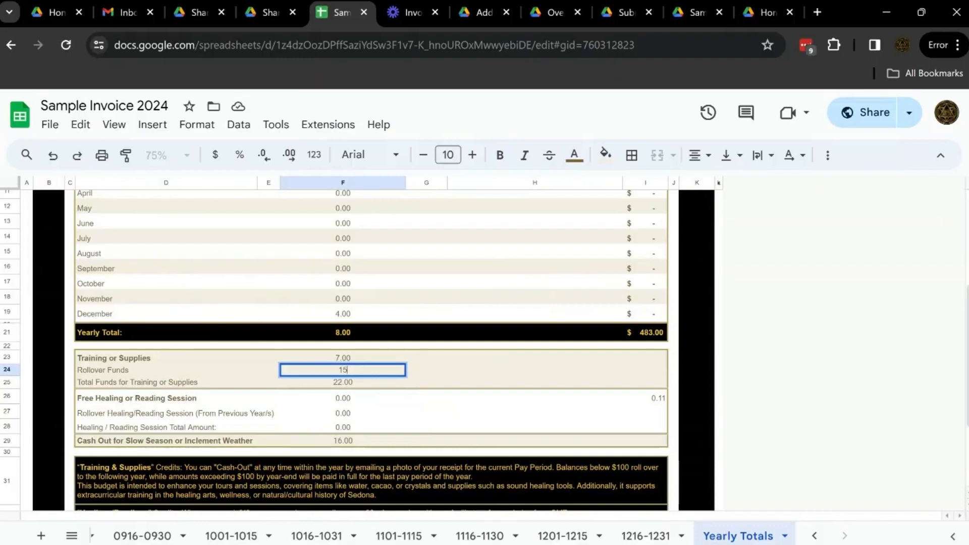
pyautogui.hotkey('ctrl', 'a')
pyautogui.click(354, 415)
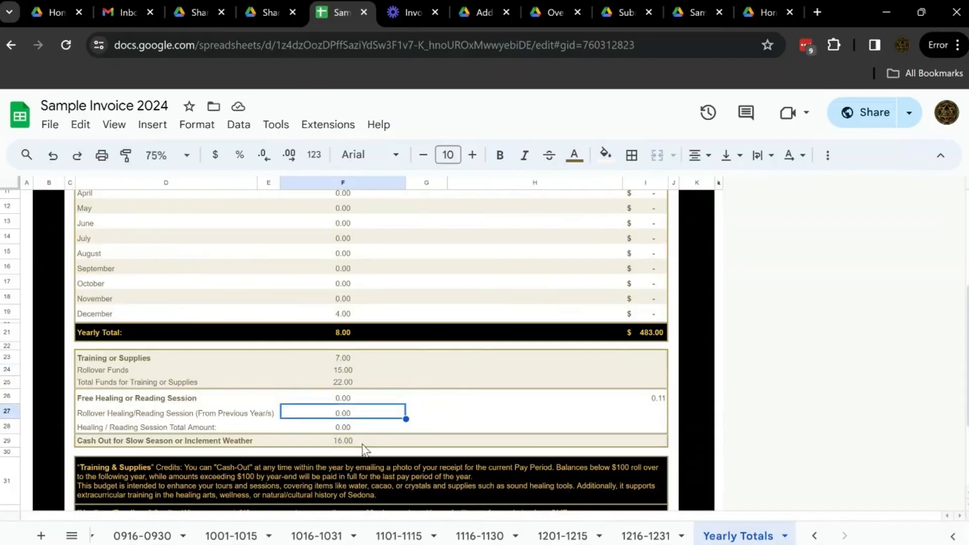
pyautogui.click(356, 442)
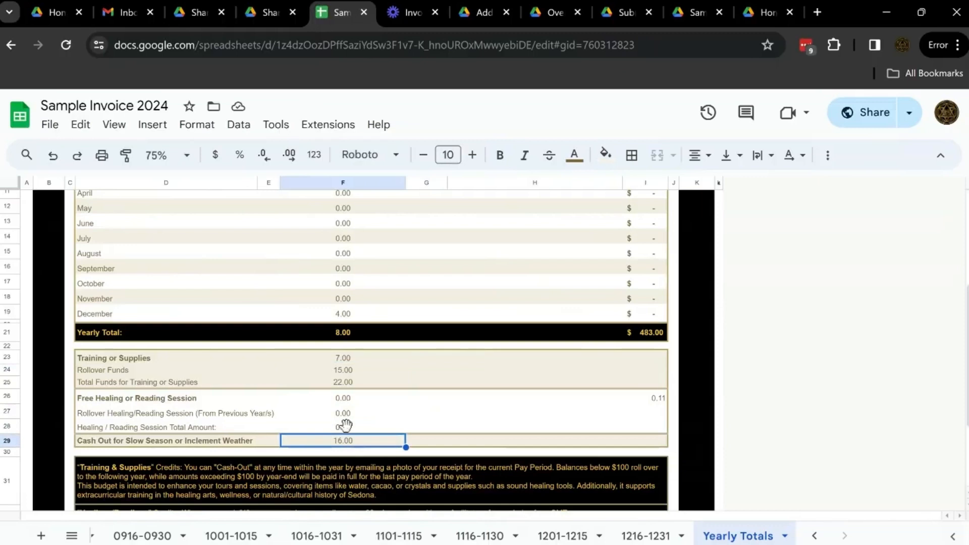
pyautogui.click(352, 386)
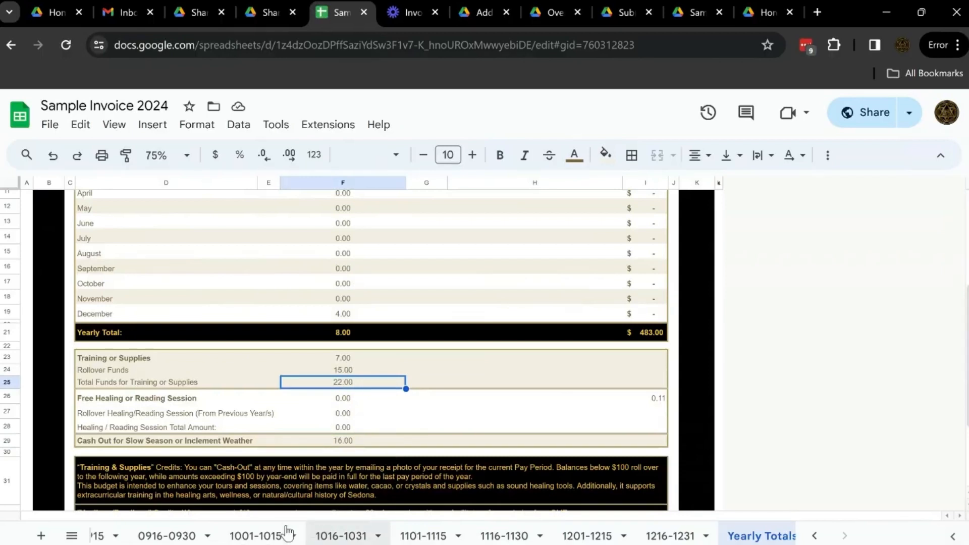
# Return to the 0201-0215 sheet and enter 22 as the Misc. amount in row 17.
pyautogui.scroll(5, 283, 531)
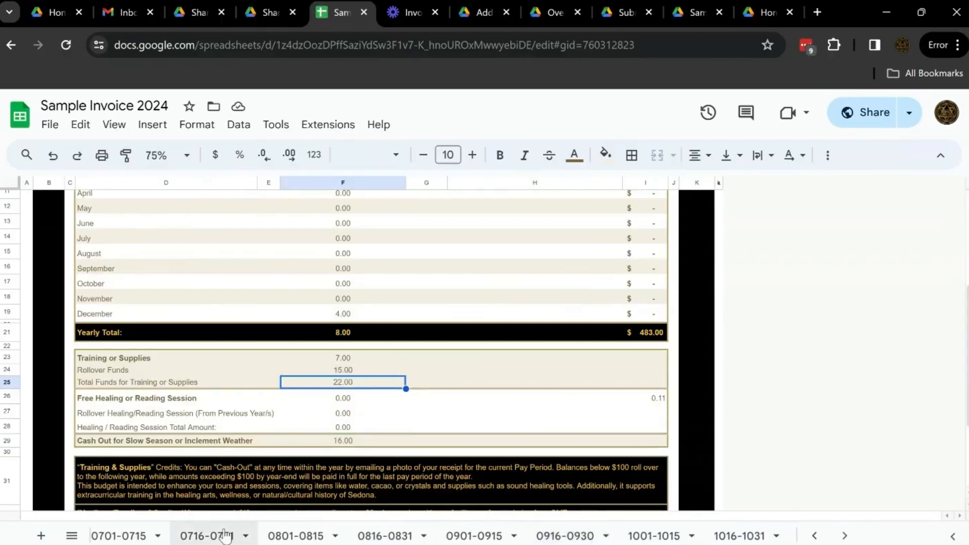
pyautogui.scroll(5, 208, 535)
pyautogui.scroll(6, 208, 535)
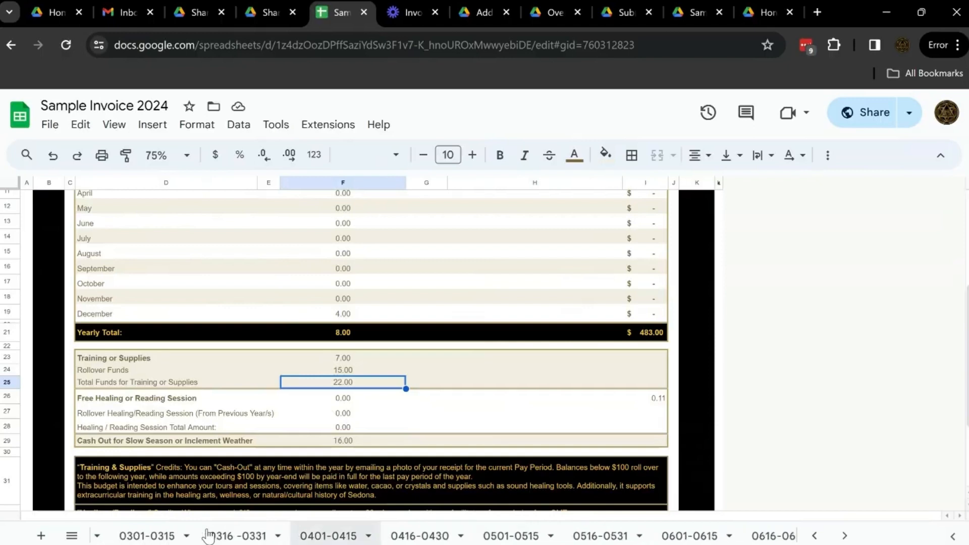
pyautogui.click(357, 535)
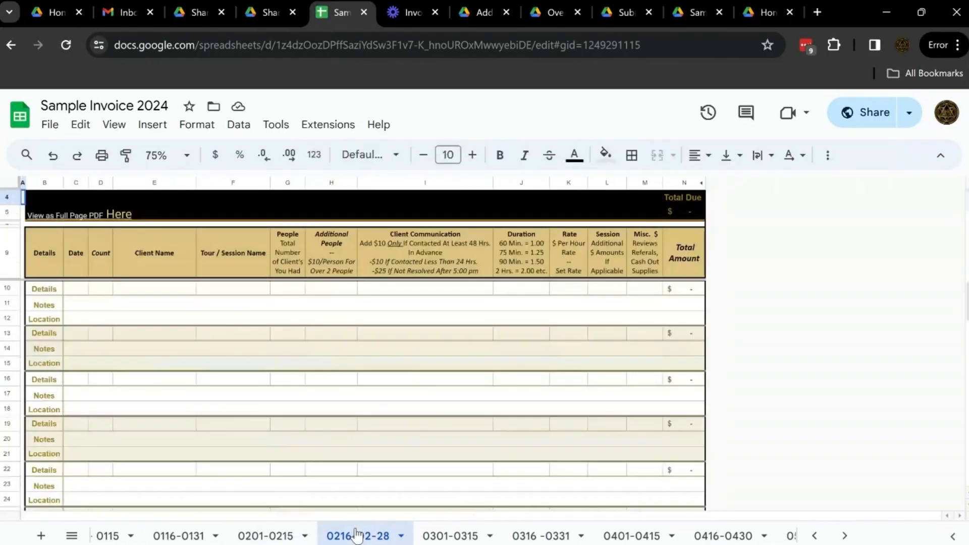
pyautogui.click(266, 535)
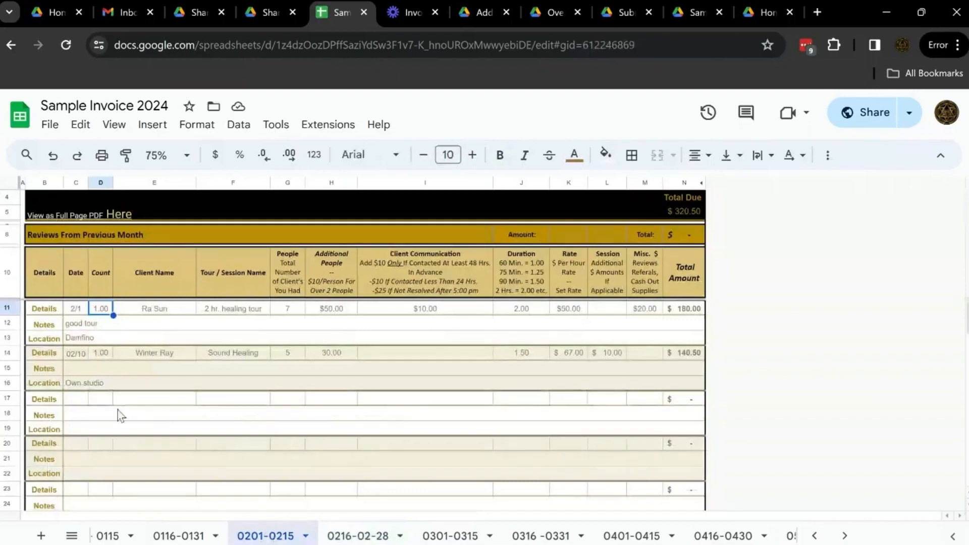
pyautogui.click(646, 402)
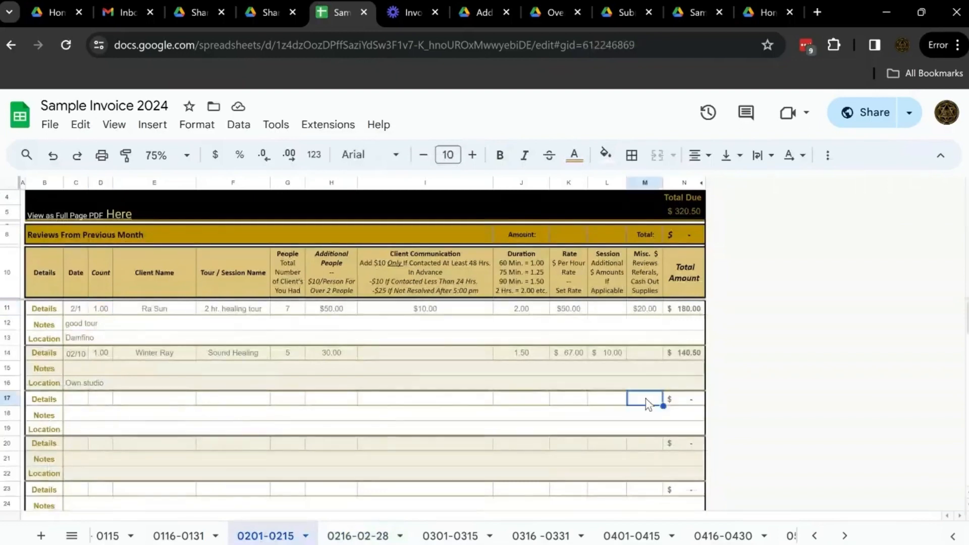
pyautogui.write('22')
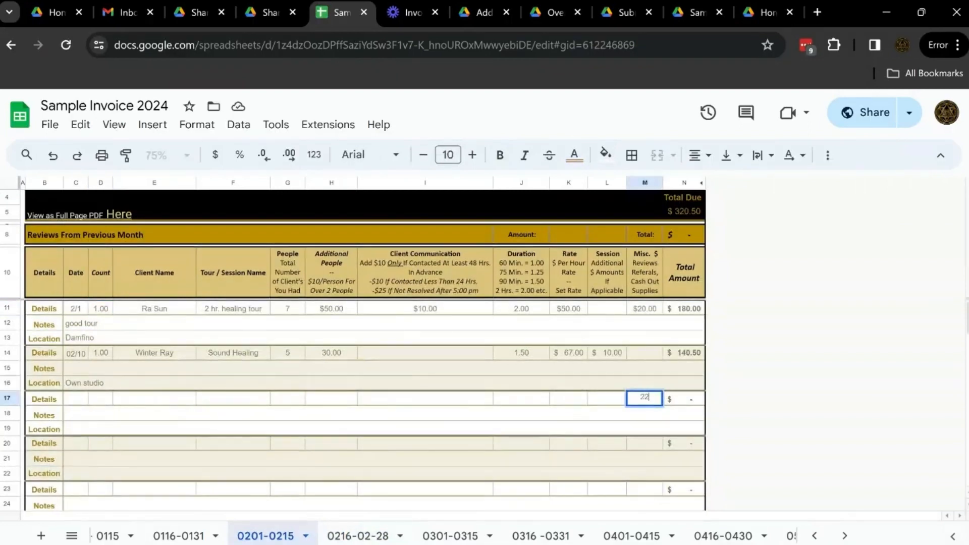
pyautogui.press('Tab')
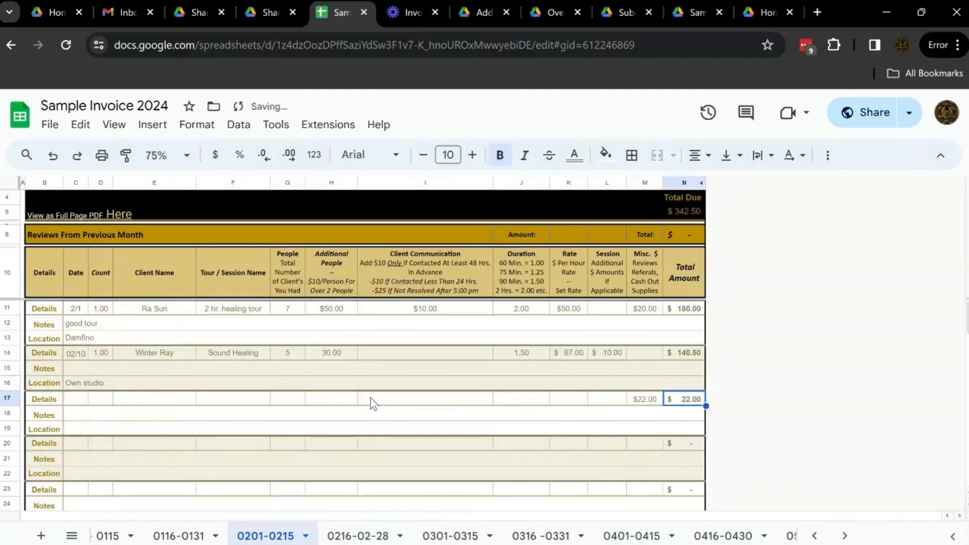
# Enter "Cash out for supplies - essentail oil" as the Notes in row 18 and leave the Location below blank.
pyautogui.doubleClick(115, 421)
pyautogui.write('Cash')
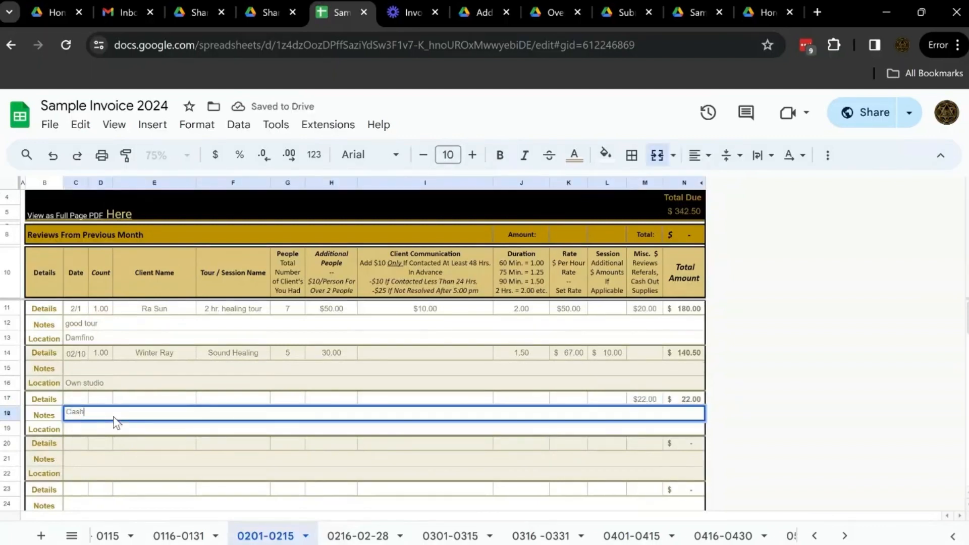
pyautogui.write(' out for supplies - essentail')
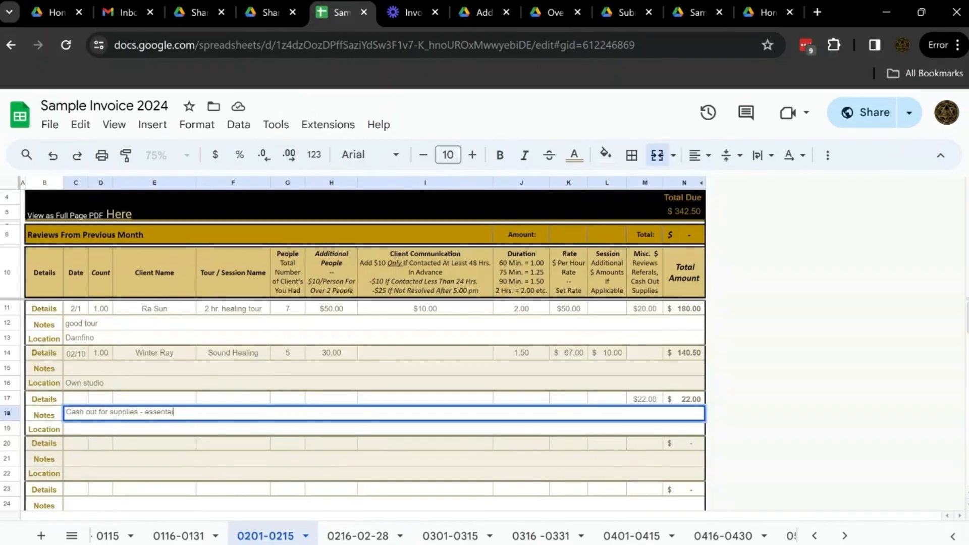
pyautogui.write(' oil')
pyautogui.click(123, 429)
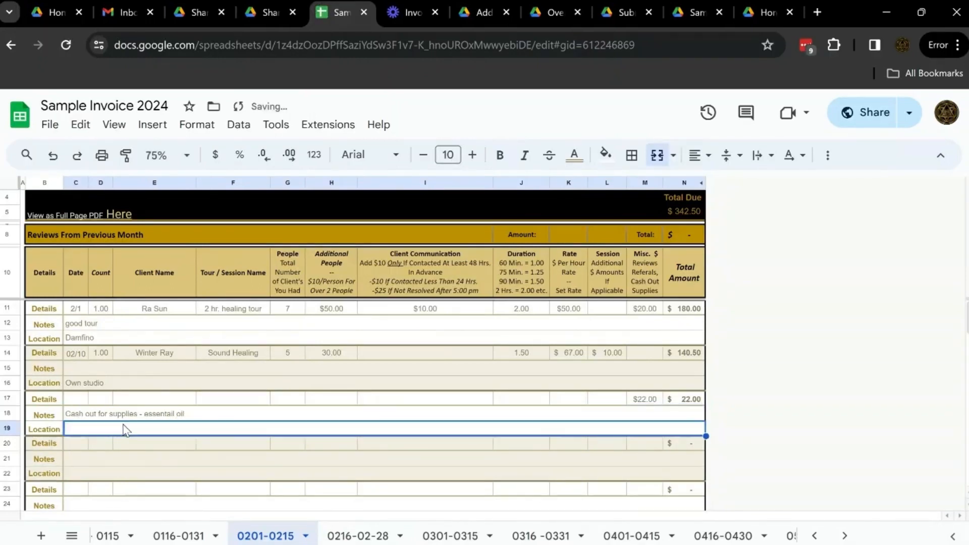
# Fill in Reviews From Previous Month with an amount of 5 at 10 dollars each.
pyautogui.click(11, 234)
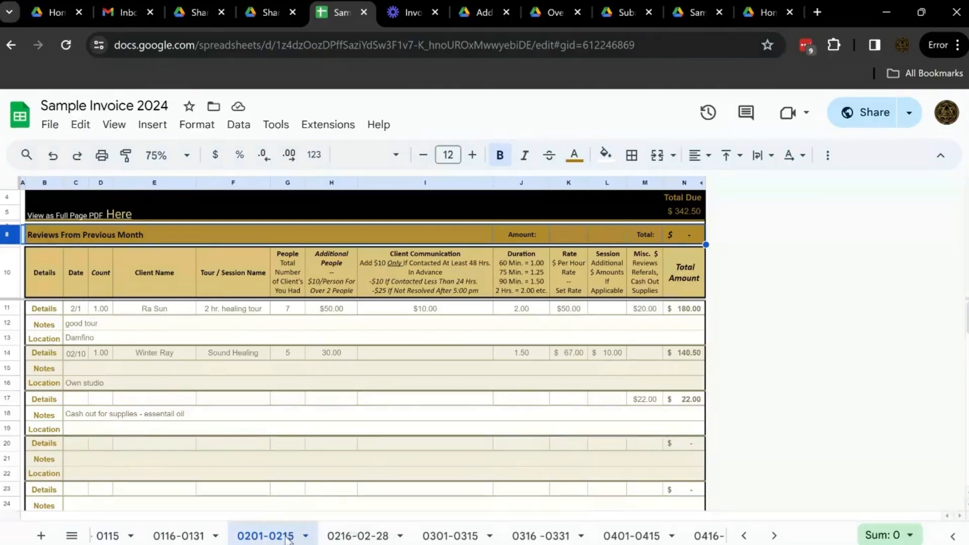
pyautogui.click(574, 236)
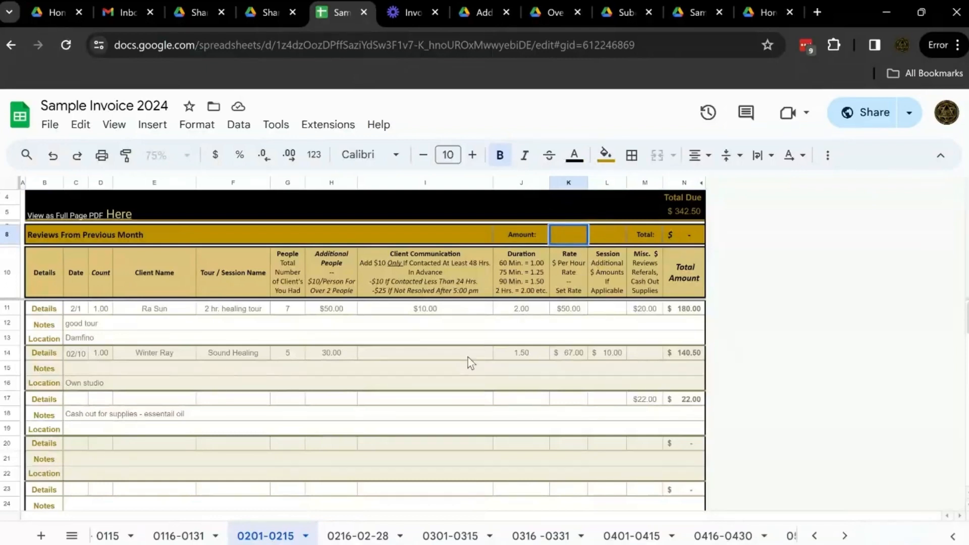
pyautogui.write('5')
pyautogui.press('Tab')
pyautogui.write('10')
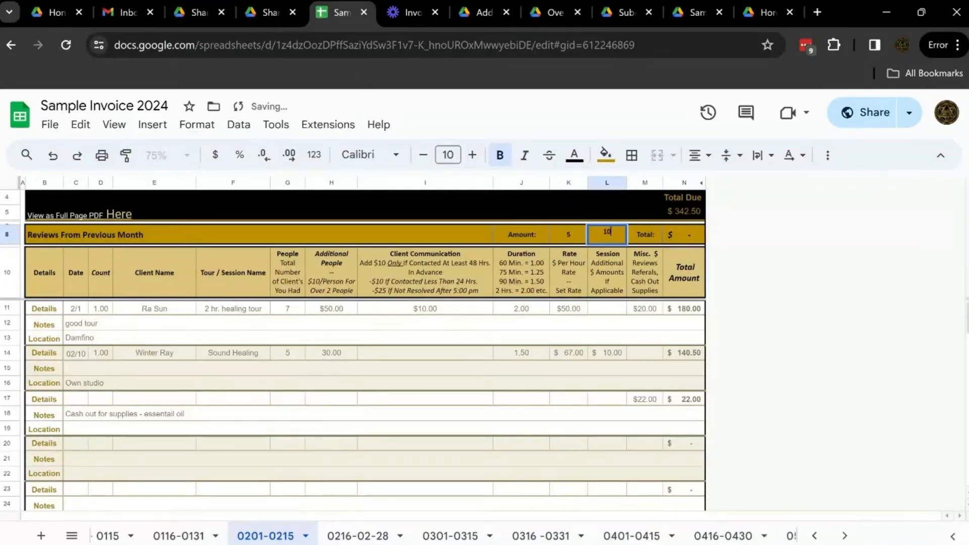
pyautogui.press('Tab')
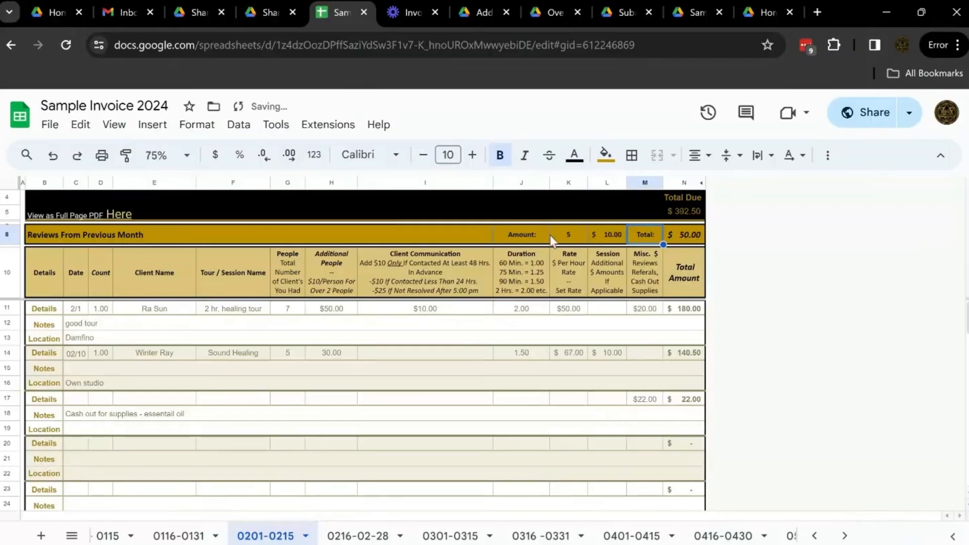
pyautogui.click(690, 234)
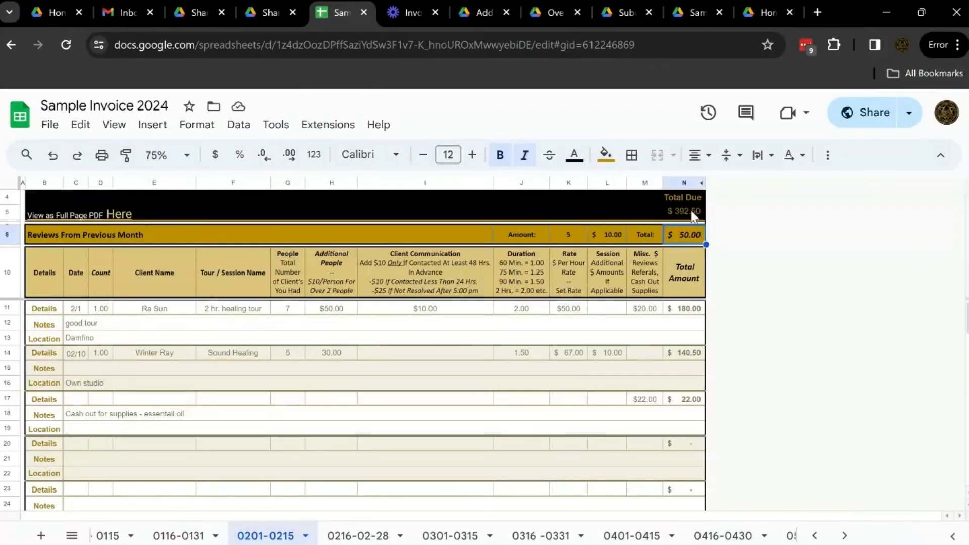
# Start sharing the invoice with others and add Sedona Mystical Experiences LLC as the recipient.
pyautogui.click(52, 125)
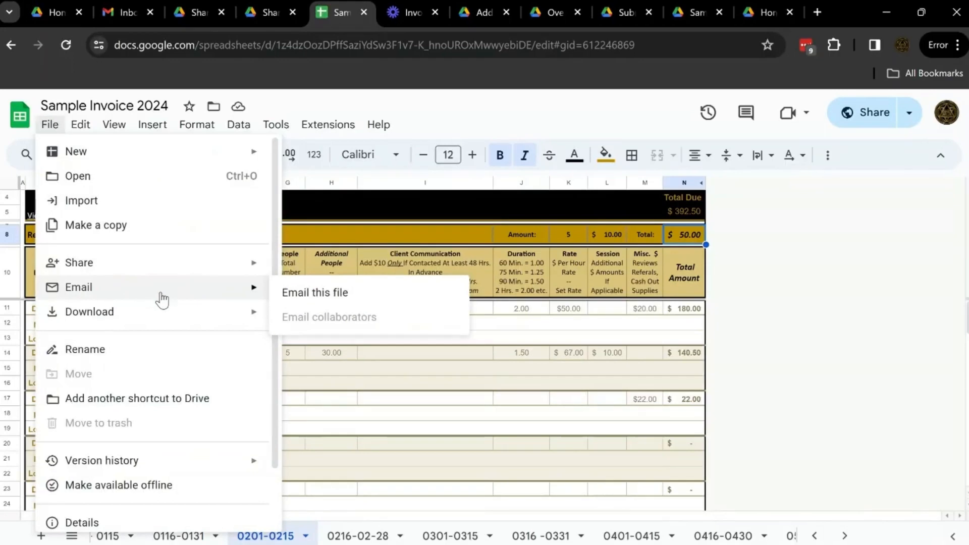
pyautogui.moveTo(199, 274)
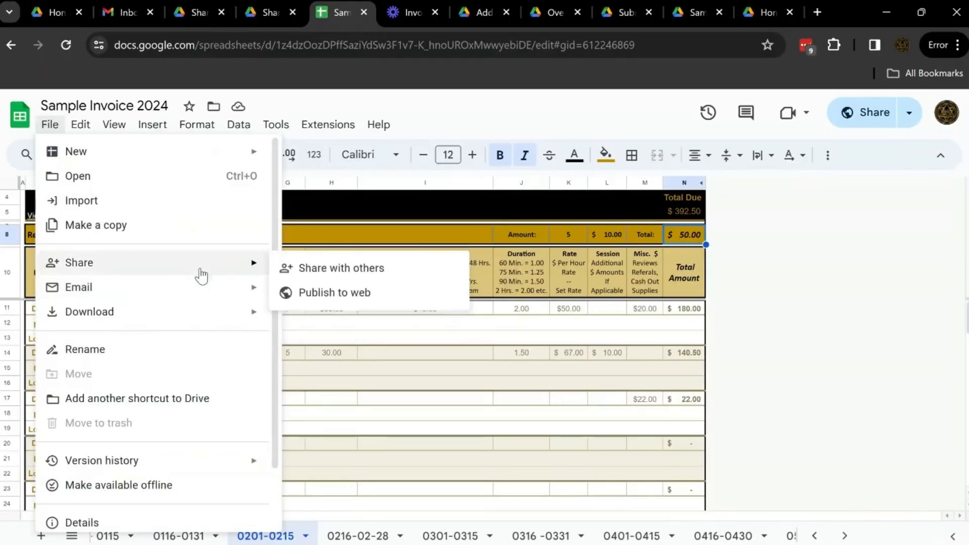
pyautogui.click(332, 280)
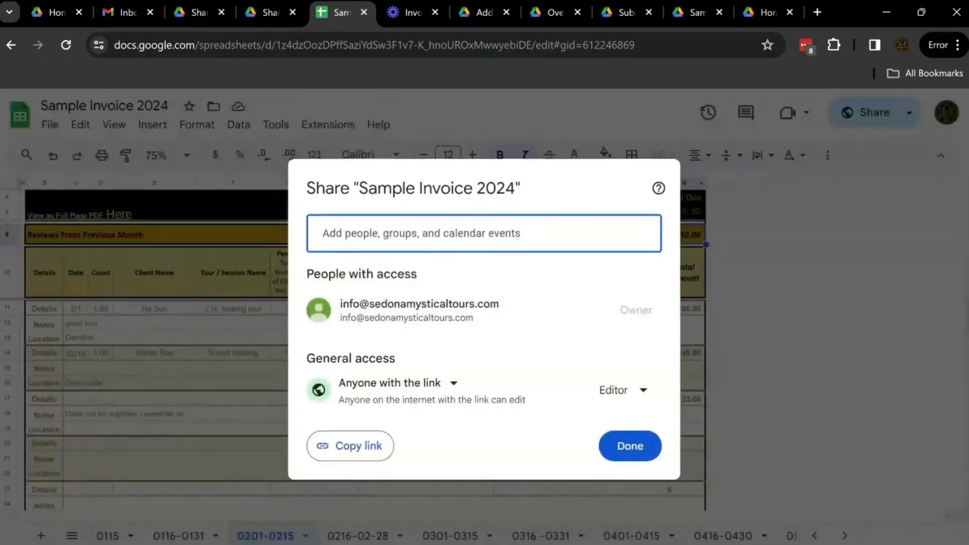
pyautogui.write('sedona Mystical Experiences LLC')
pyautogui.press('Return')
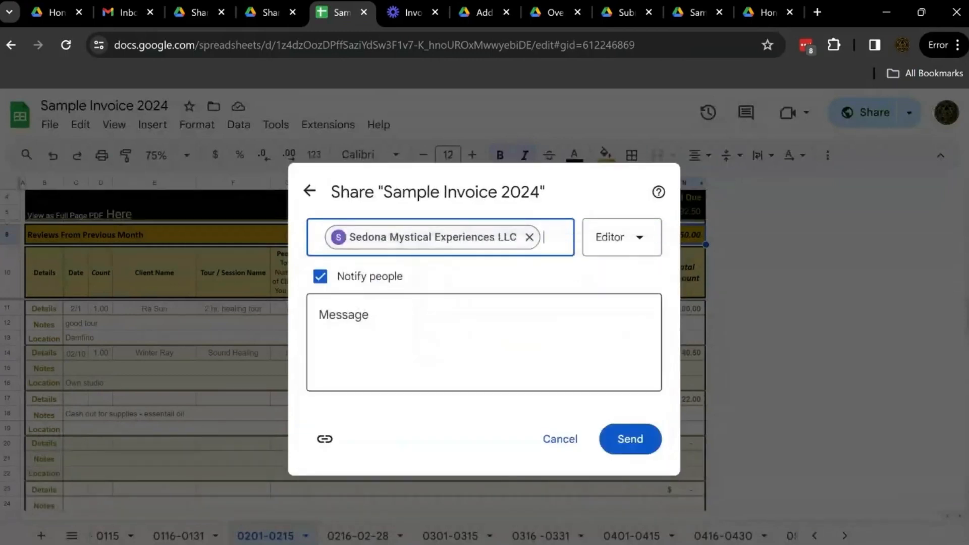
# Add the message "Cash out for supplies $22 please" to the share notification and send it.
pyautogui.click(435, 300)
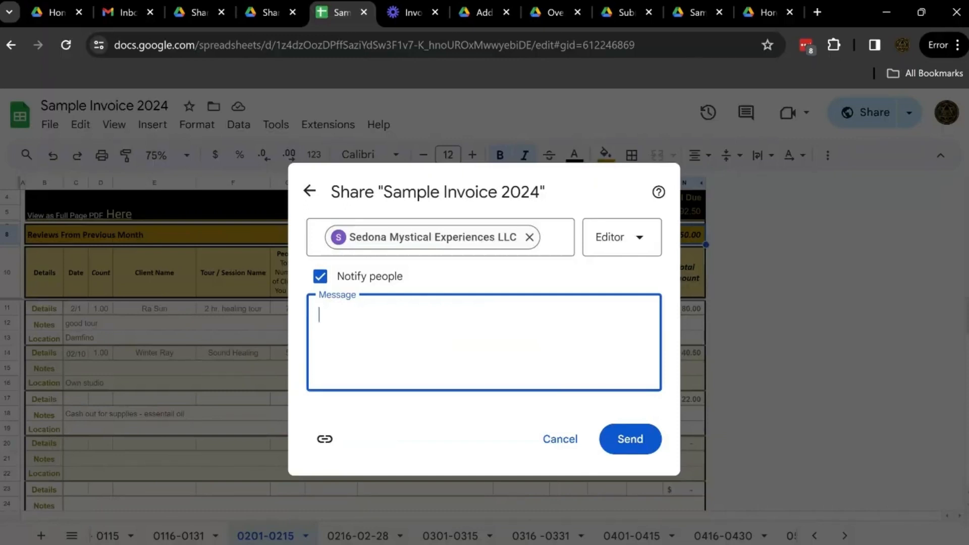
pyautogui.write('Cash out for supplies $22 please')
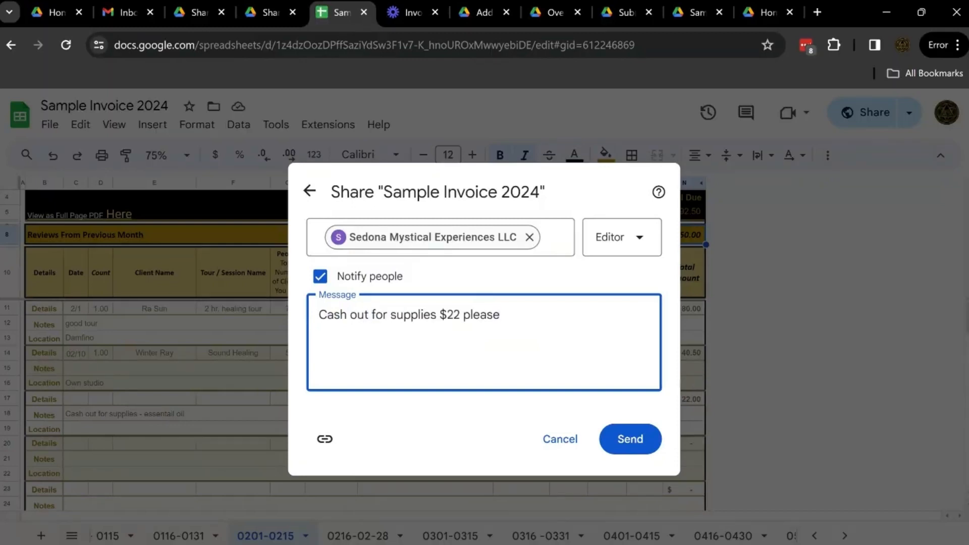
pyautogui.click(631, 440)
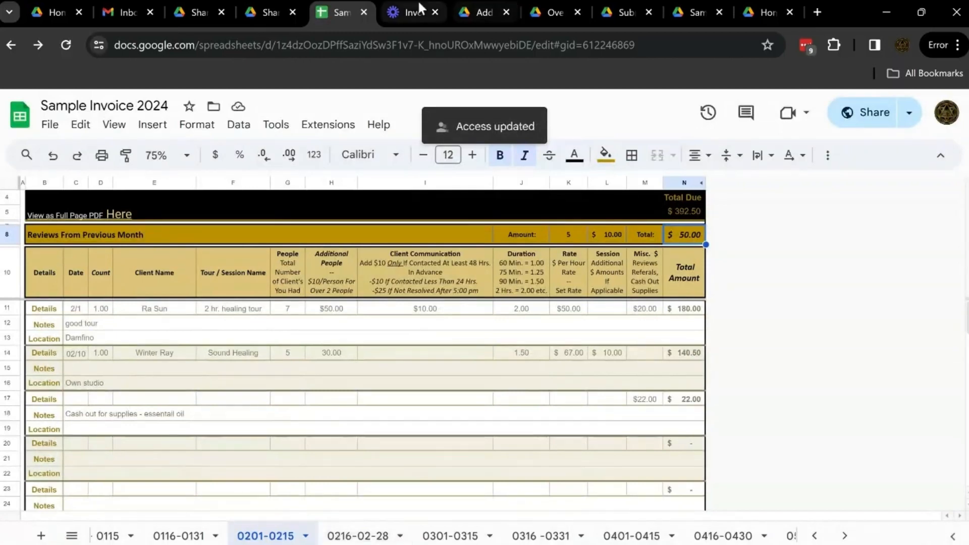
# Review the Additional Amounts, Overview & Considerations, and Invoice Submission & Payment reference PDFs.
pyautogui.click(463, 14)
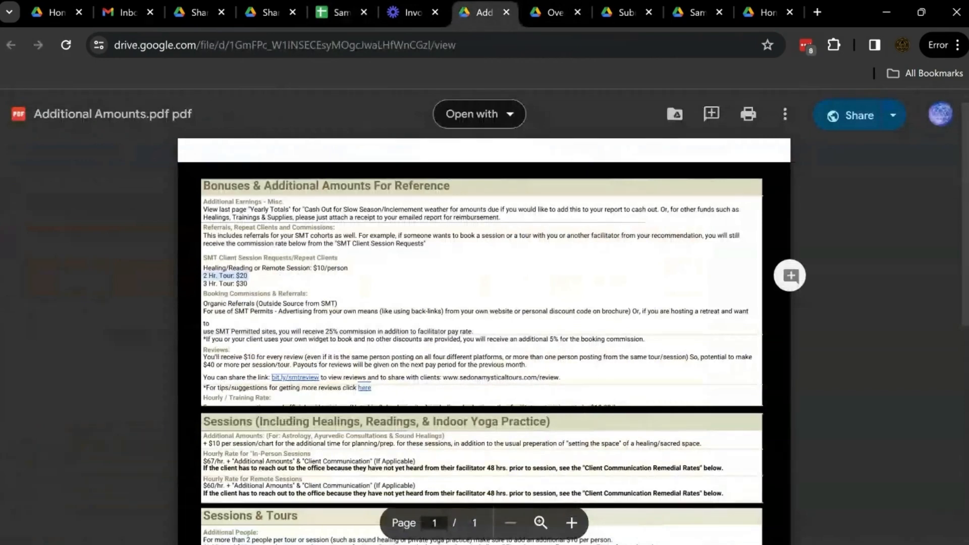
pyautogui.click(537, 10)
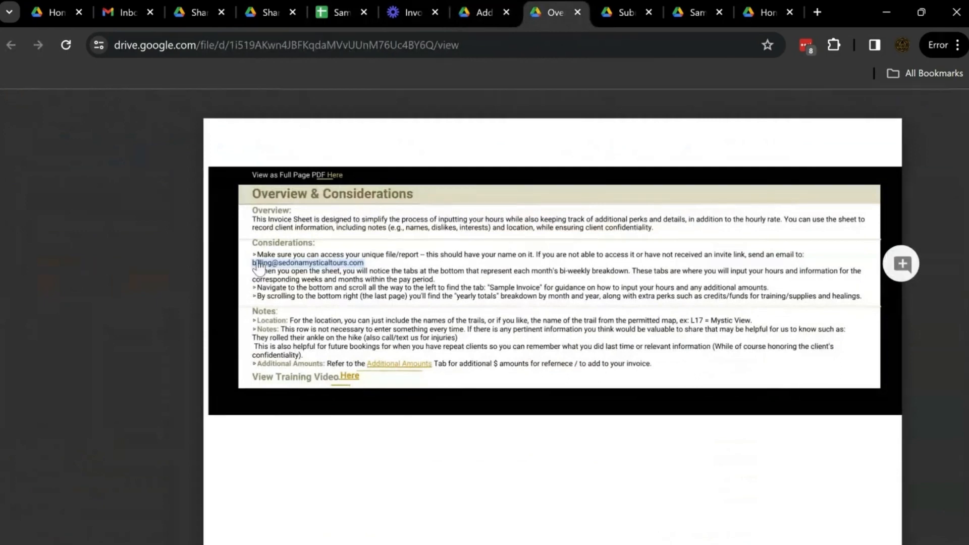
pyautogui.click(620, 16)
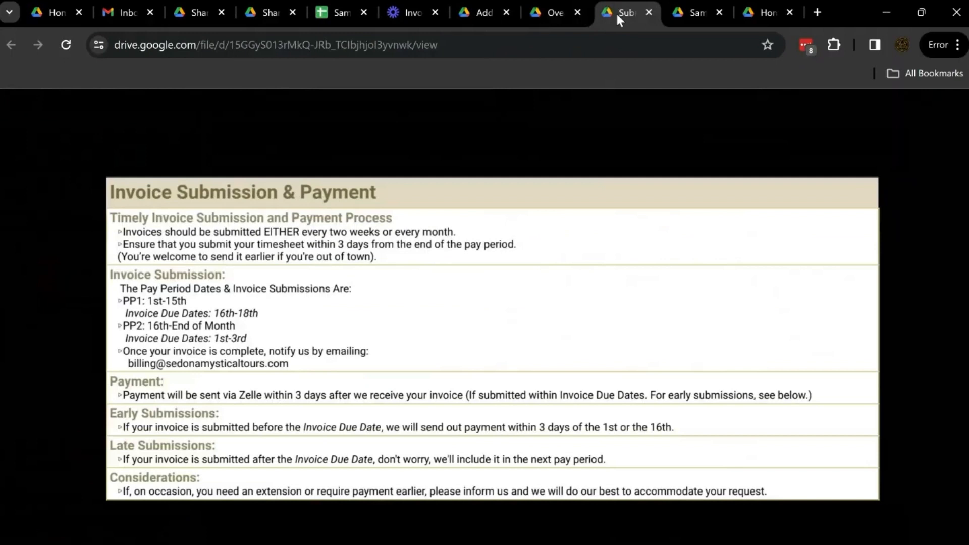